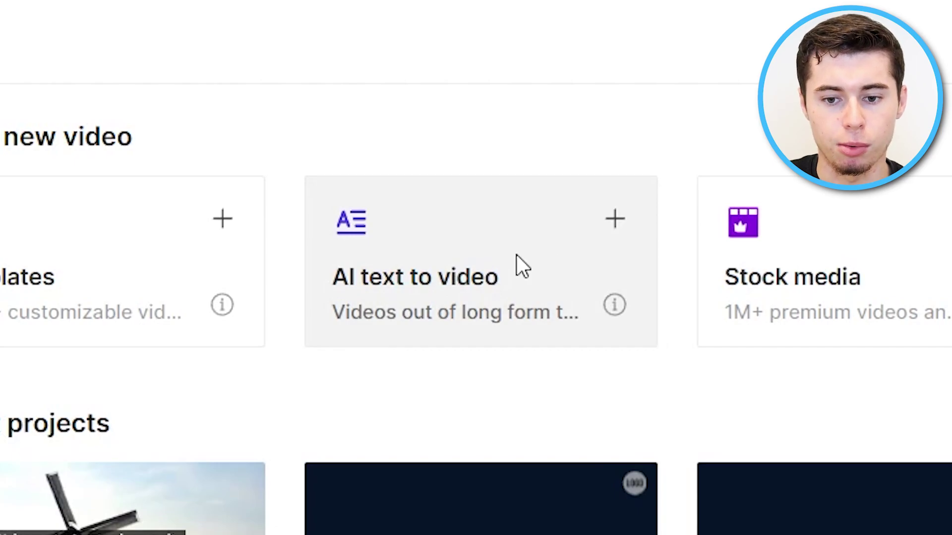
Open the AI text to video workflow and look through its suggested templates.
click(561, 255)
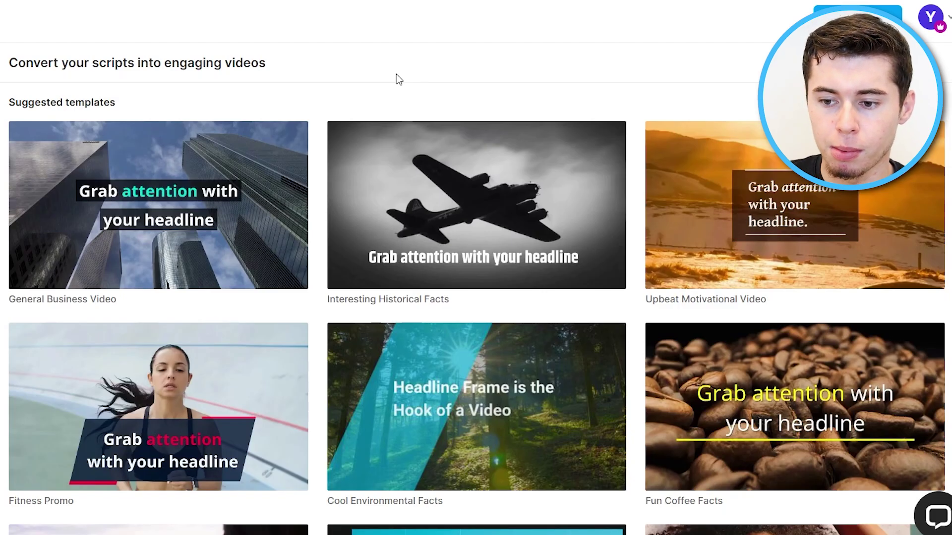
scroll(563, 275, down, 15)
scroll(535, 295, down, 20)
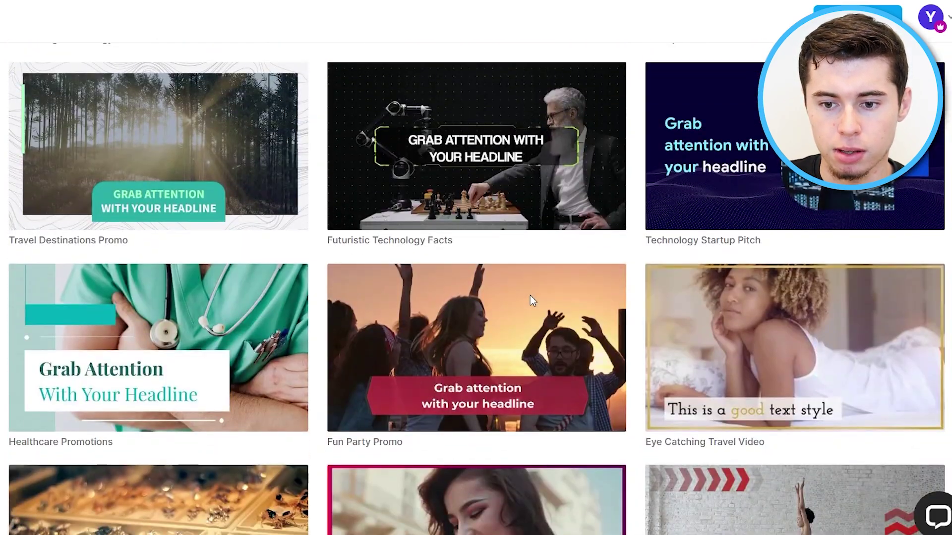
scroll(534, 307, down, 15)
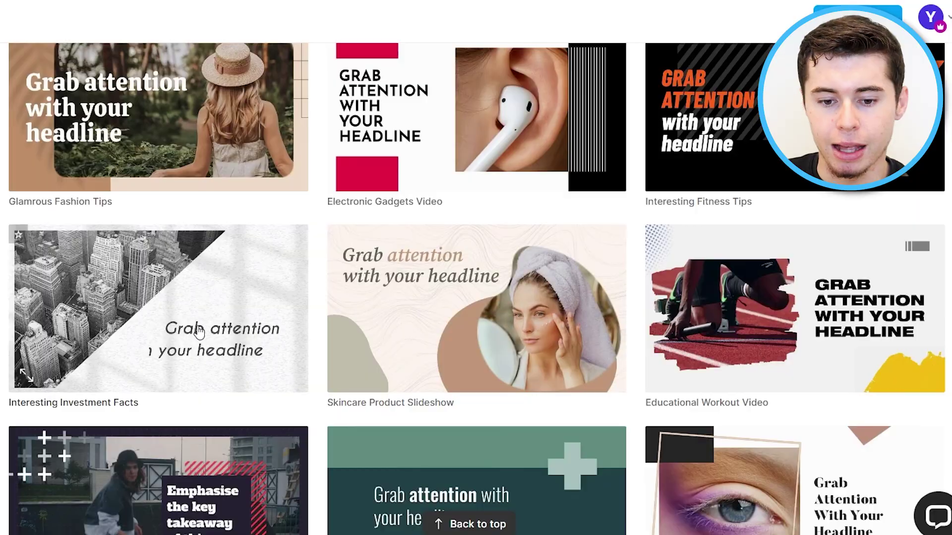
scroll(199, 332, down, 7)
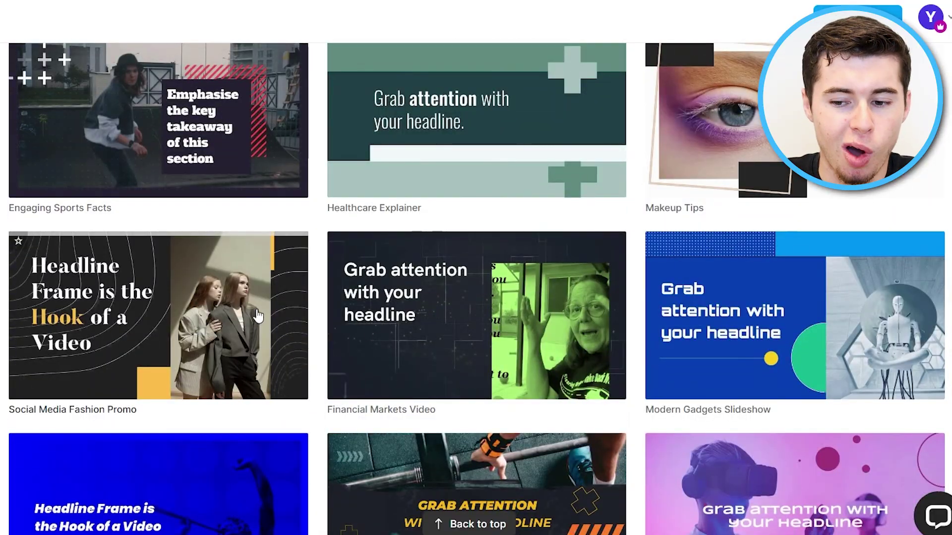
scroll(325, 285, down, 15)
scroll(325, 285, up, 15)
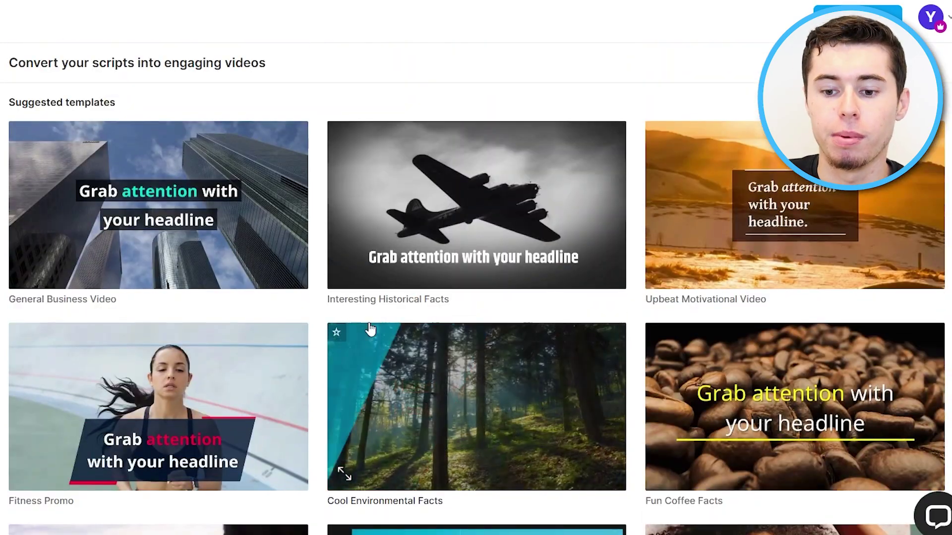
mouse_move(446, 208)
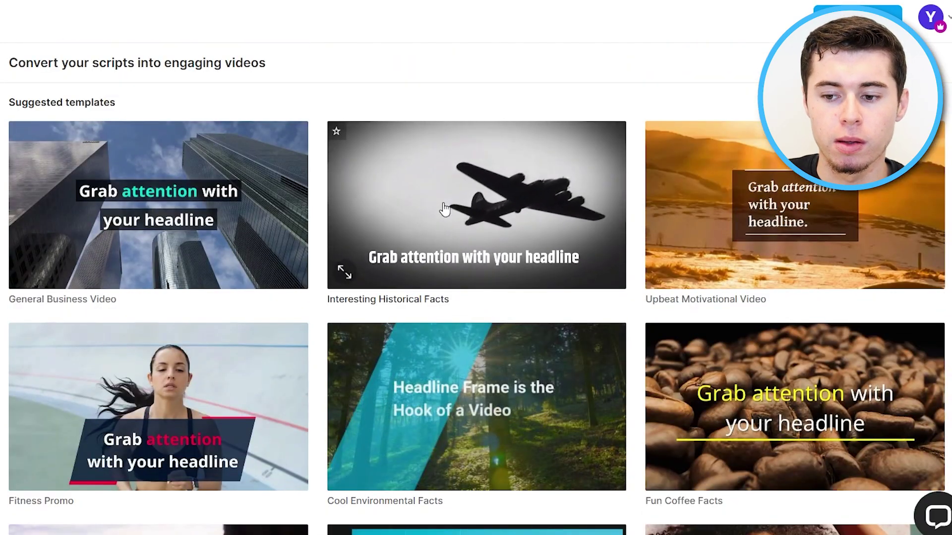
mouse_move(728, 357)
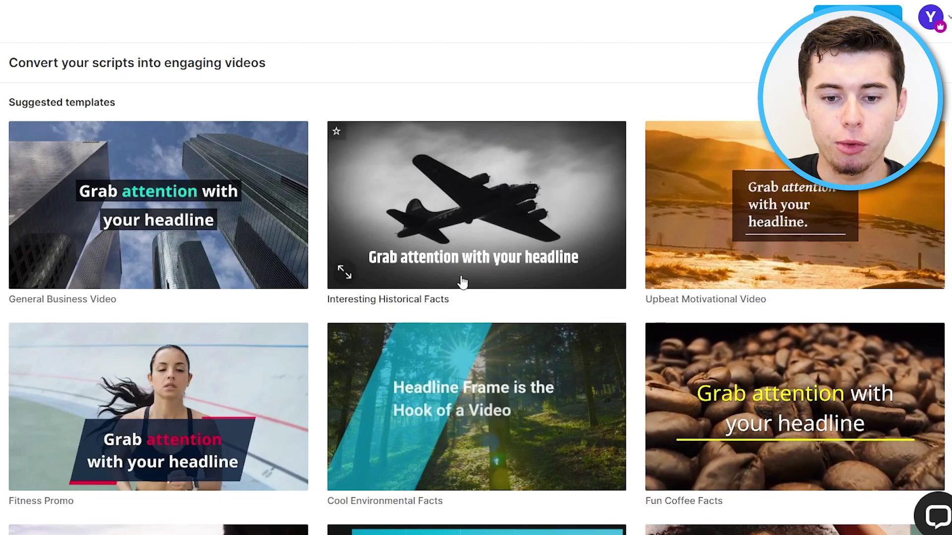
Start a landscape (16:9) video from the General Business Video template.
mouse_move(124, 208)
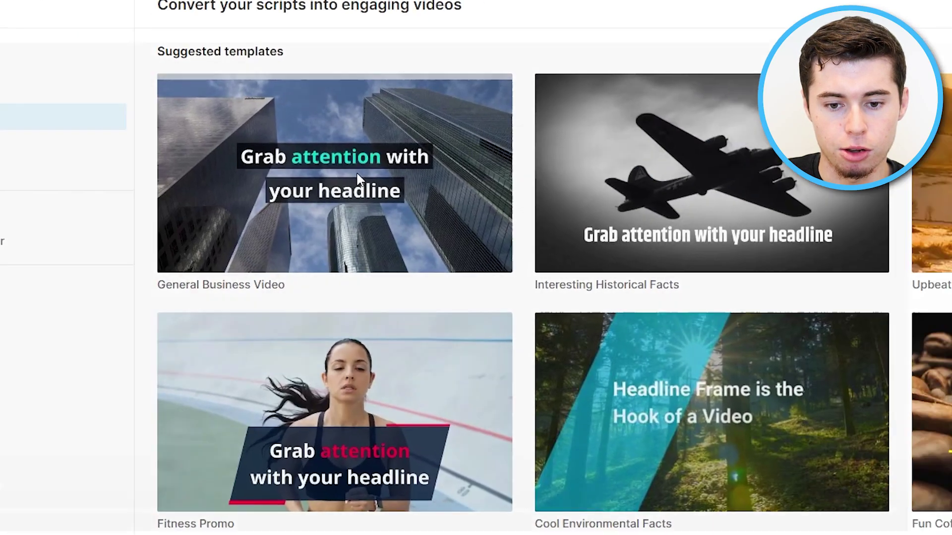
click(358, 178)
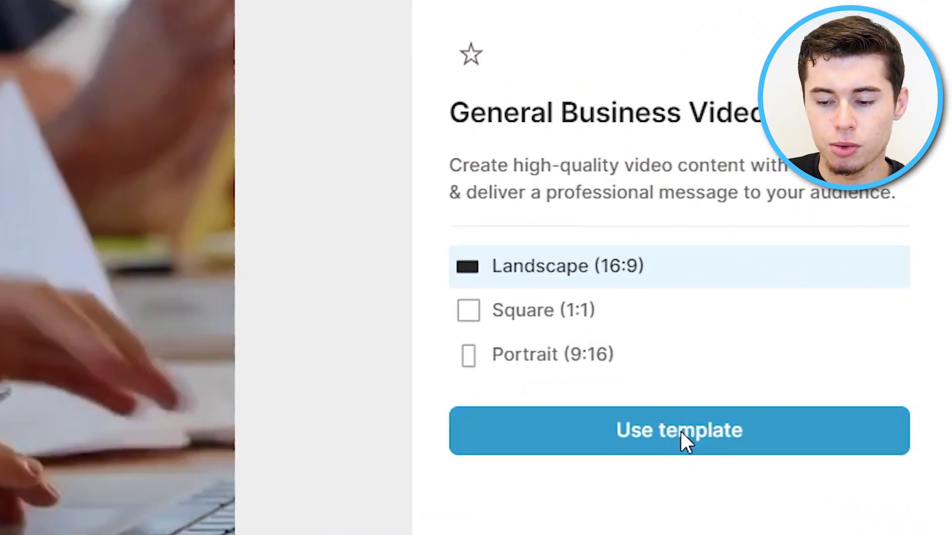
click(681, 432)
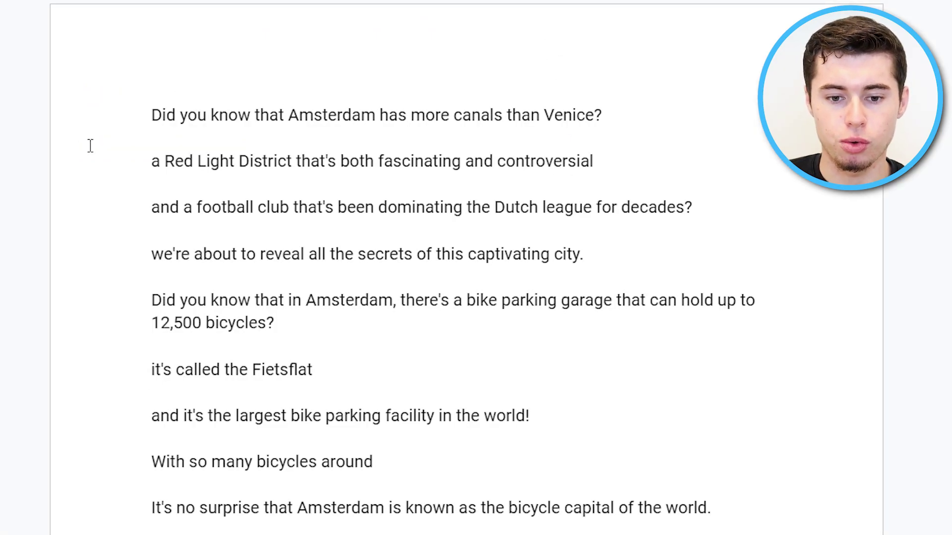
Copy the Amsterdam facts script from the document into the empty script field and clear the field again.
drag(103, 119, 491, 404)
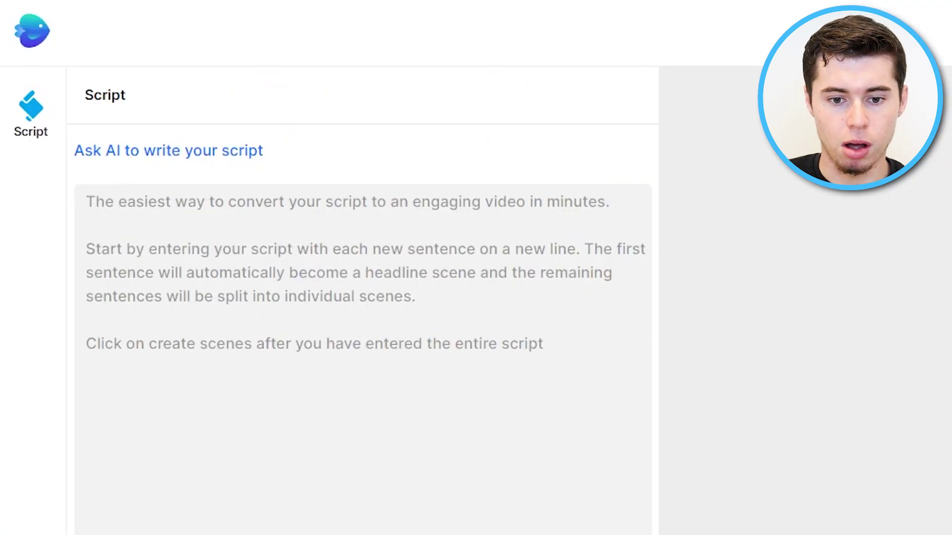
click(312, 268)
key(ctrl+v)
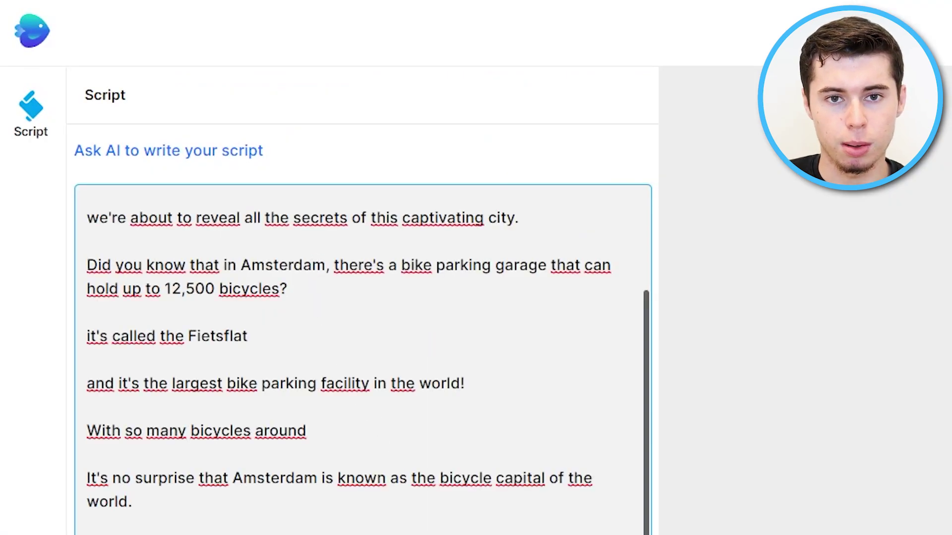
key(ctrl+a)
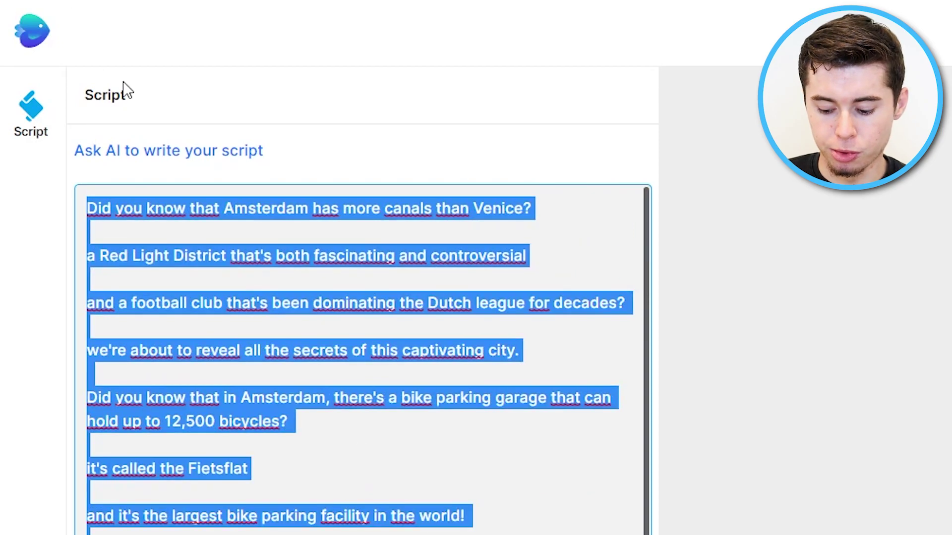
key(BackSpace)
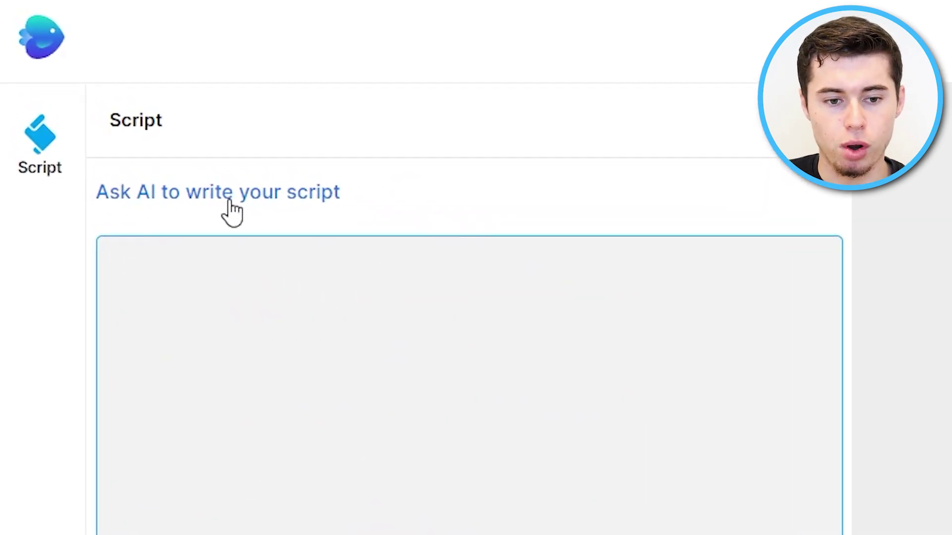
Open the AI script-writing prompt and play the YouTube video "Things To Do In AMSTERDAM" as a reference.
click(229, 201)
click(323, 191)
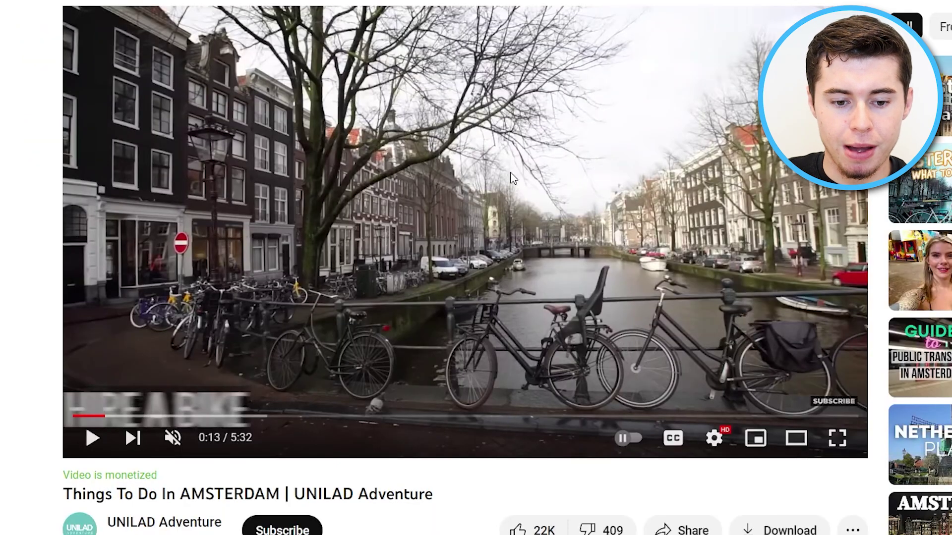
click(501, 197)
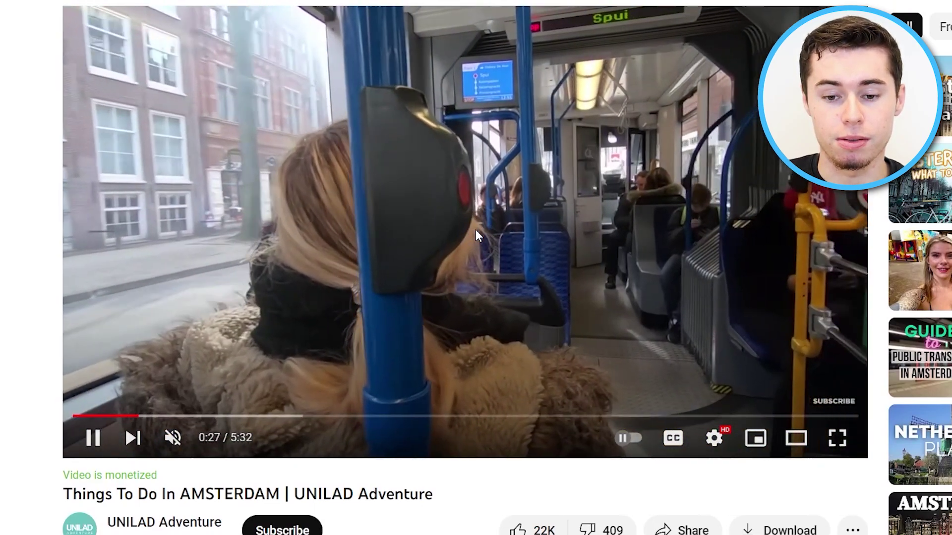
click(424, 123)
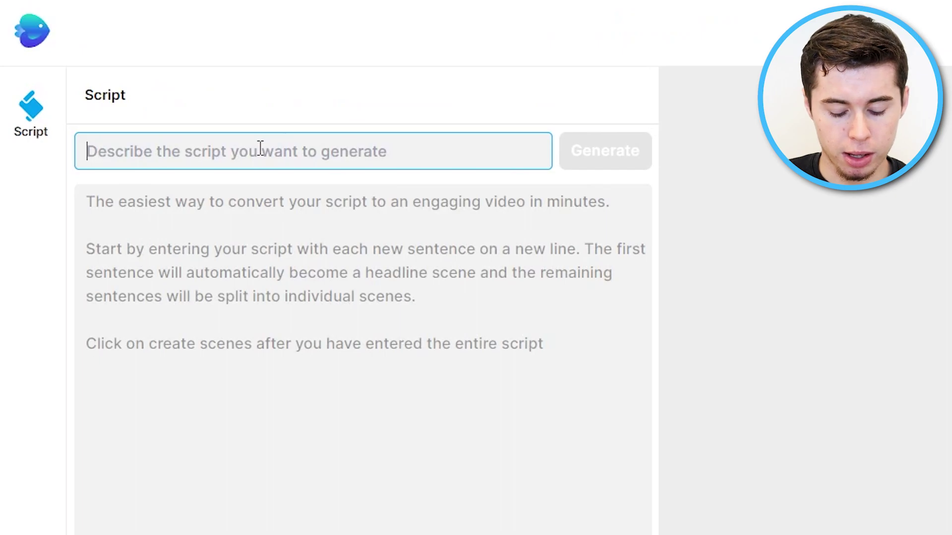
Generate an AI script about things to do in amsterdam, including: restaurants to eat, hotels to stay in, tourist attractions to visit and a daily itinerary.
text(write a script about thing)
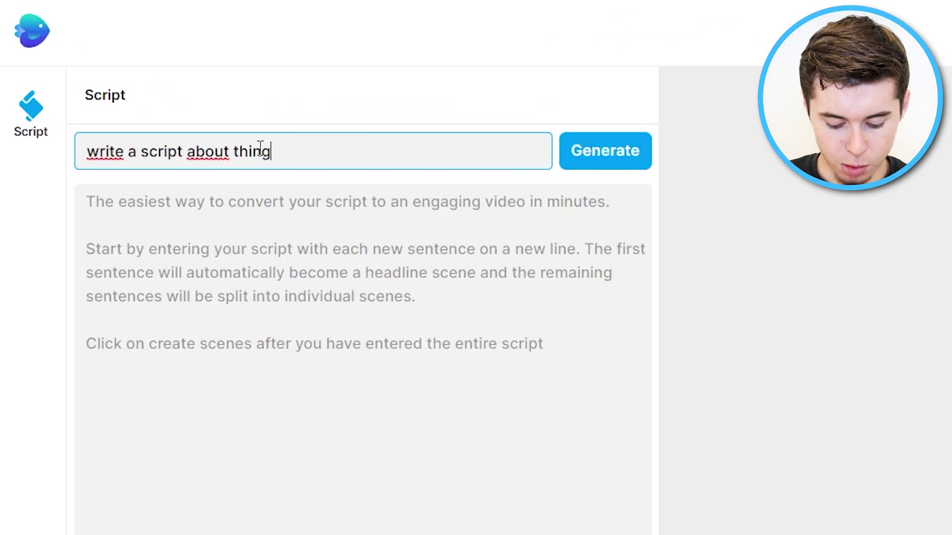
text(s to do in amsterdam, incl)
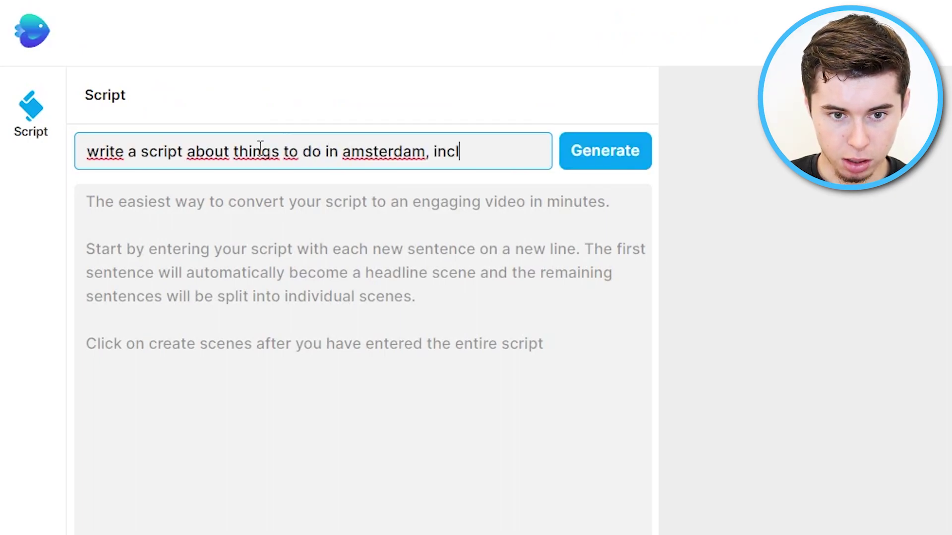
text(uding: restaurants to eat, hotels )
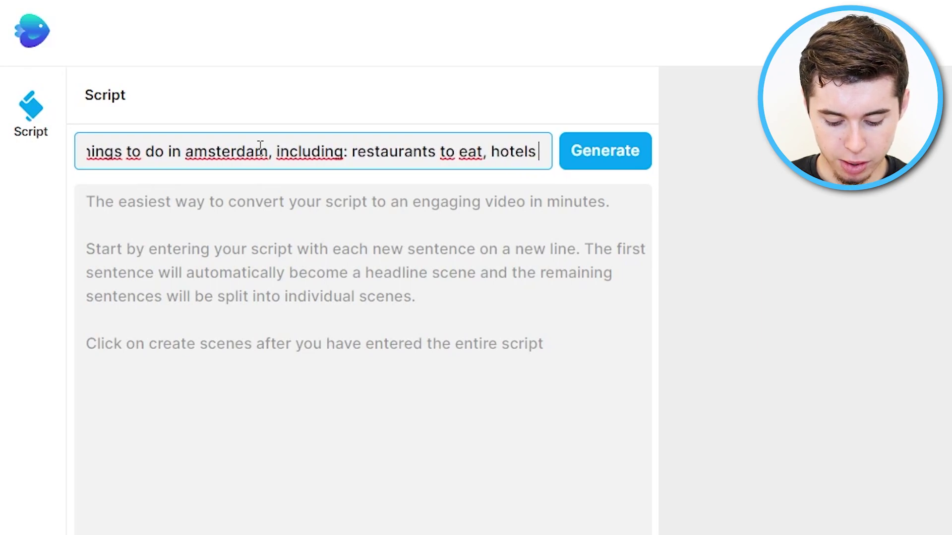
text(to stay in, tourist attrac)
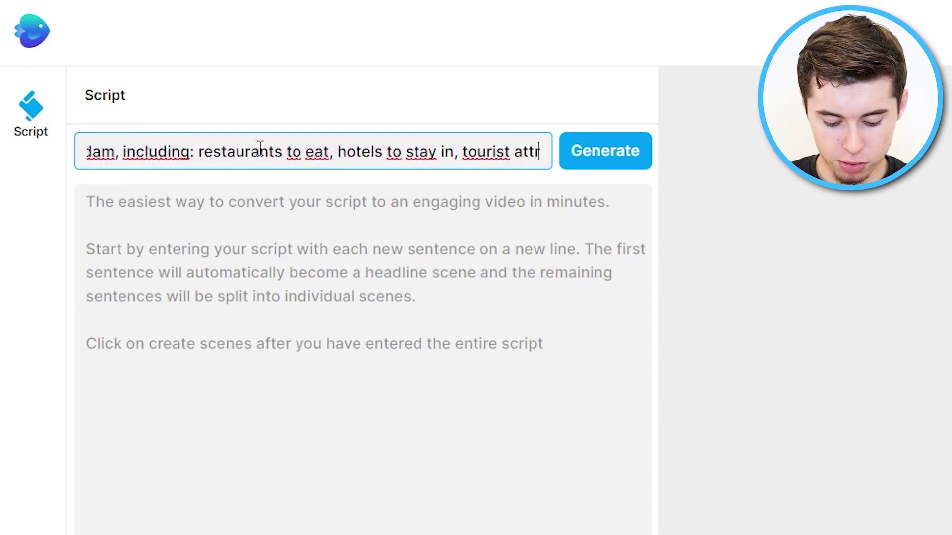
text(tions to visit and a daily itinerary)
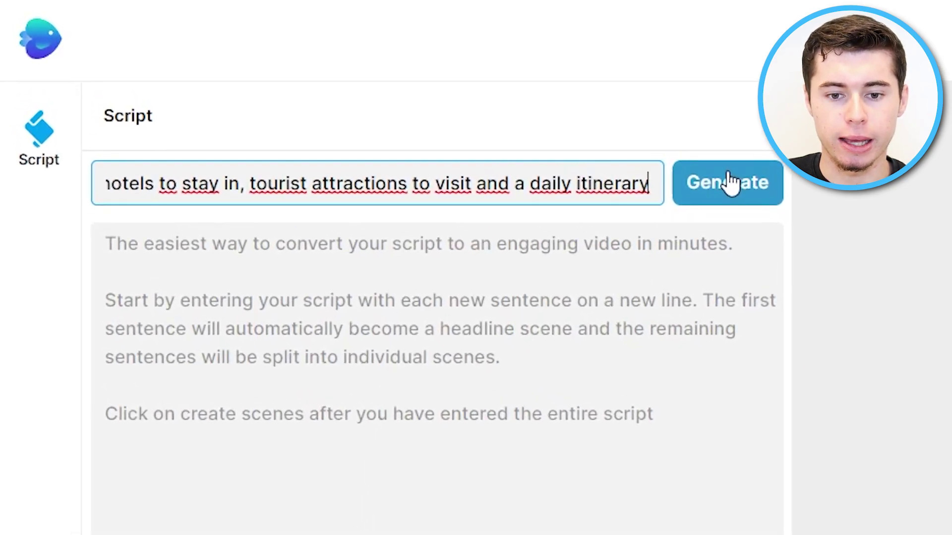
click(730, 183)
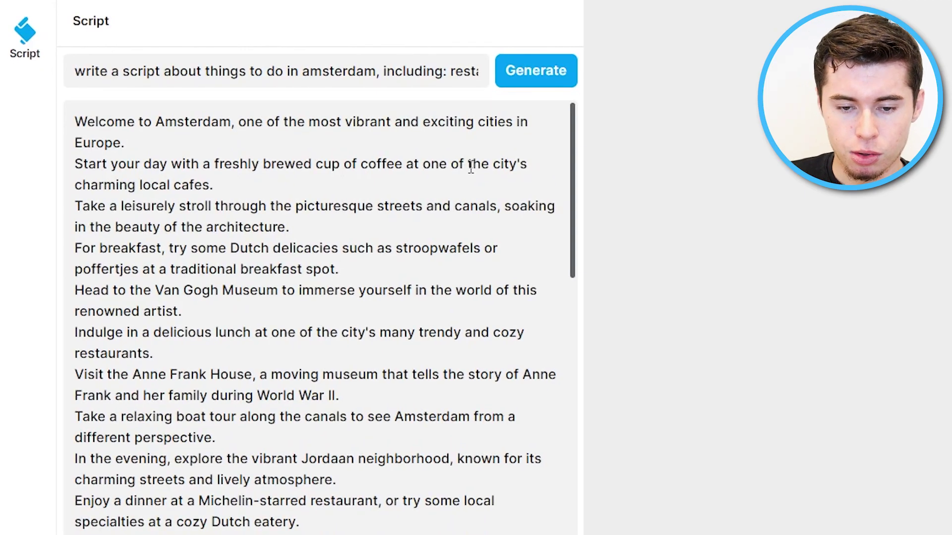
Review the generated script, limit auto-suggested images and videos to iStock and Premium, and create the scenes.
scroll(454, 331, down, 15)
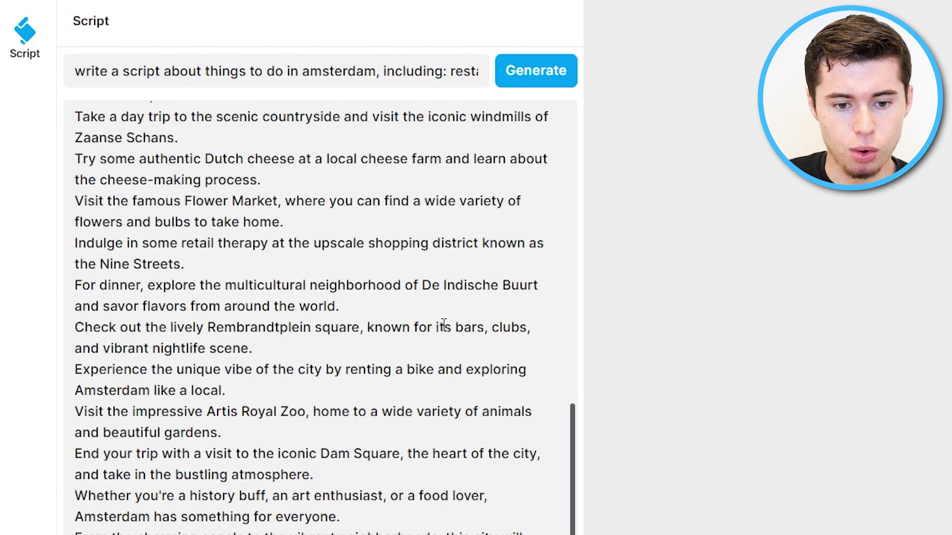
scroll(444, 325, up, 15)
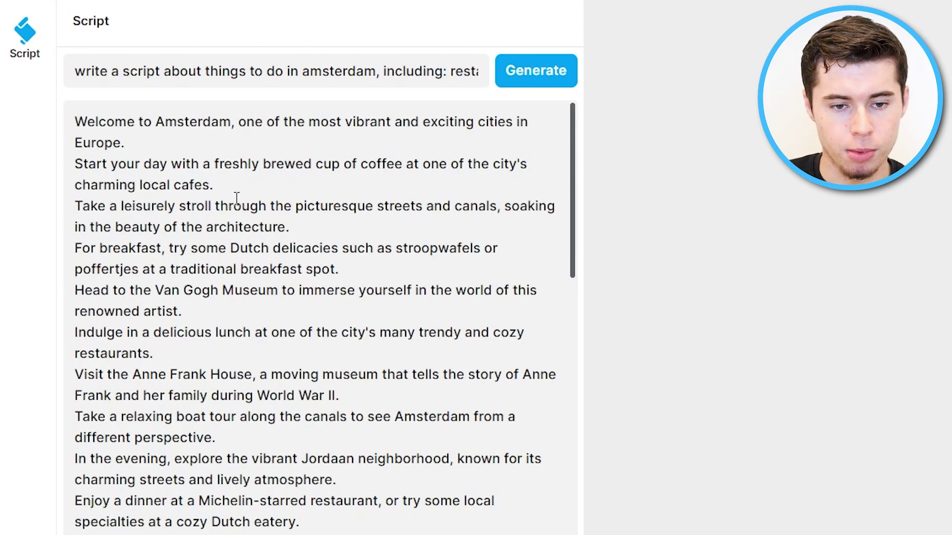
scroll(279, 382, down, 15)
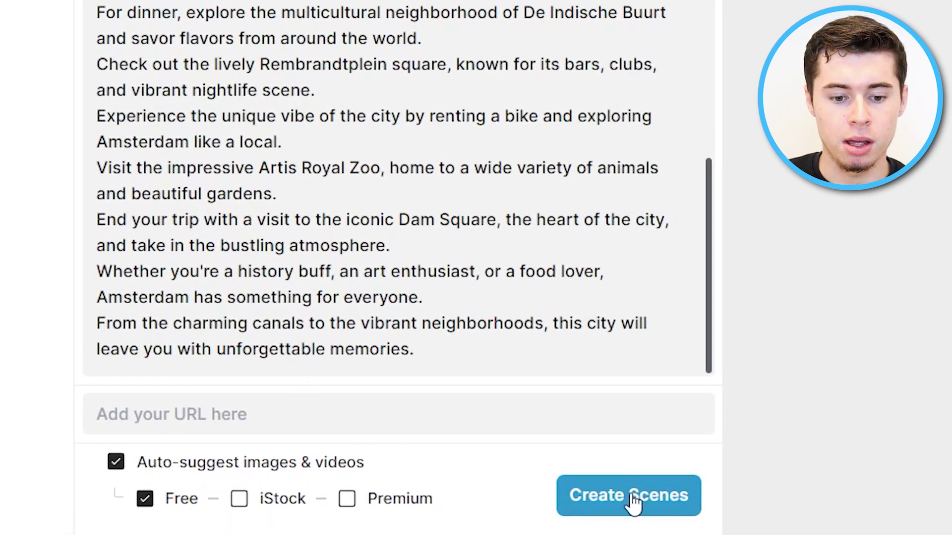
click(241, 504)
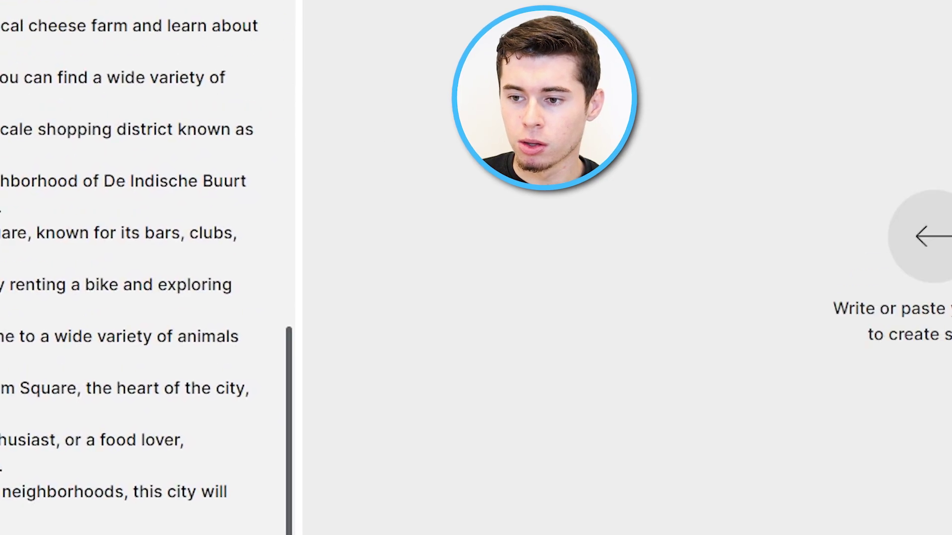
click(951, 0)
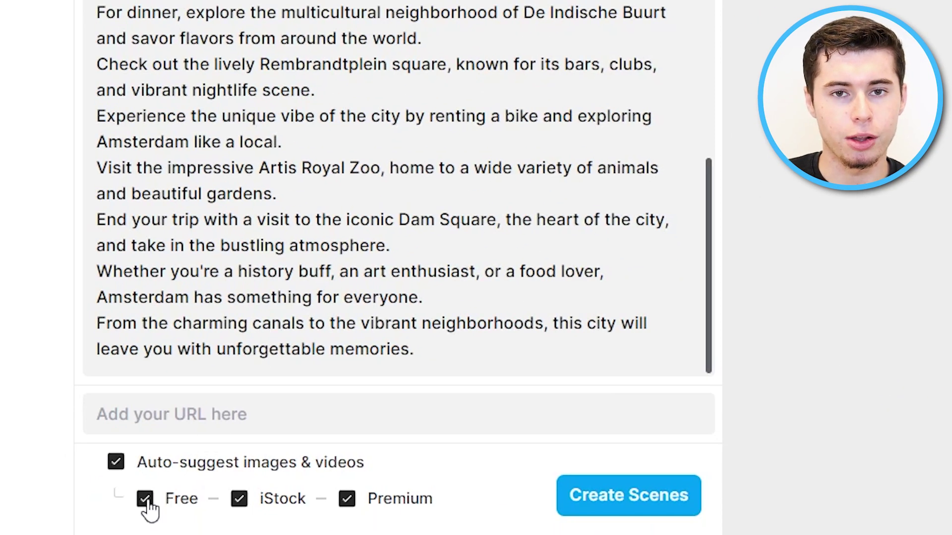
click(146, 499)
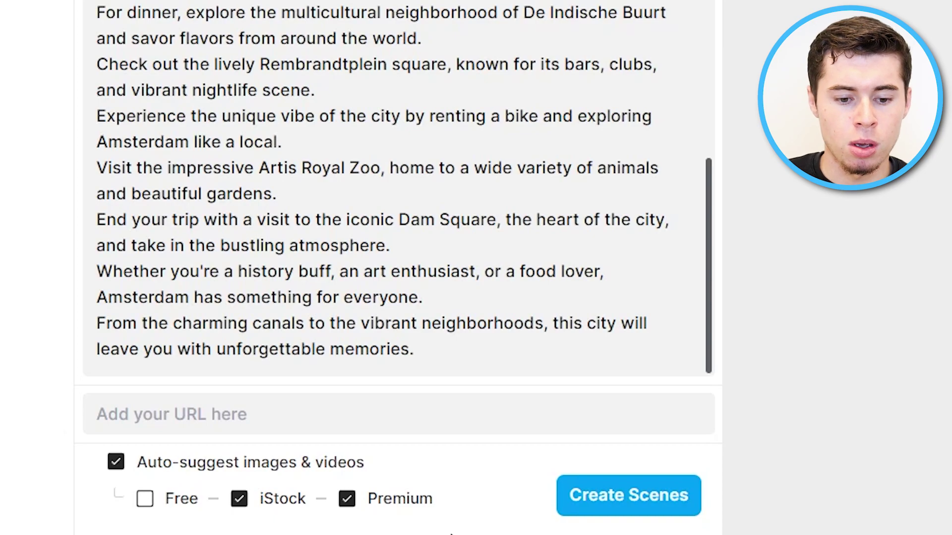
click(632, 500)
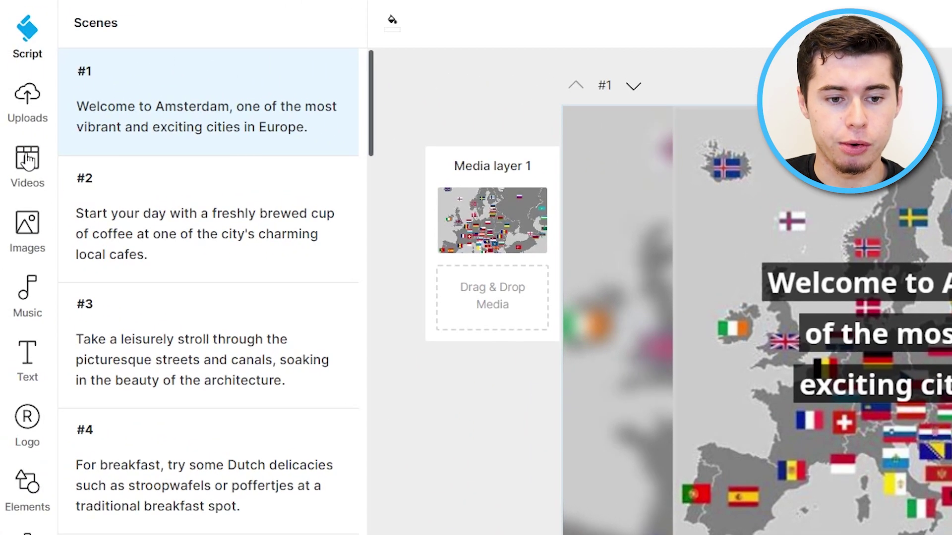
Search the stock videos for amsterdam and replace scene 1's flag map with the 23-second aerial clip of the domed church.
click(27, 160)
click(159, 54)
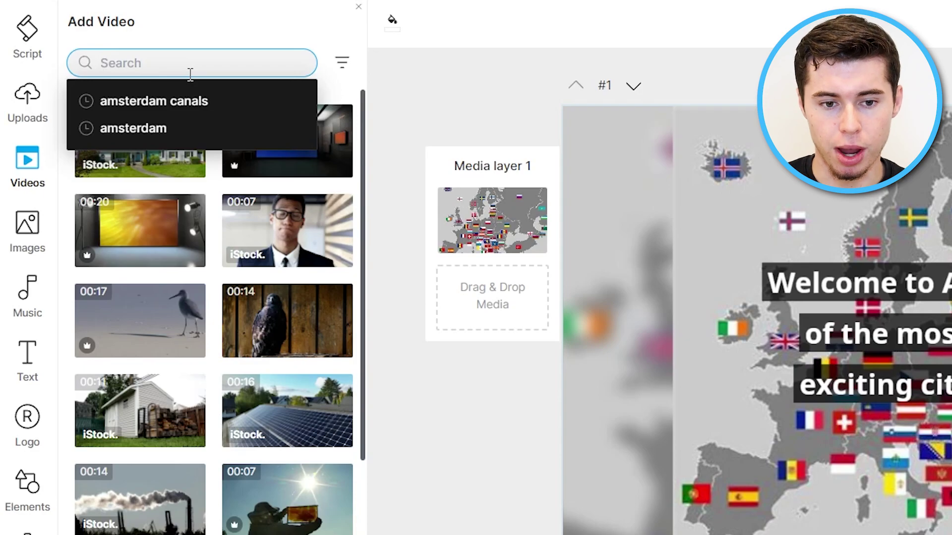
text(amsterdan)
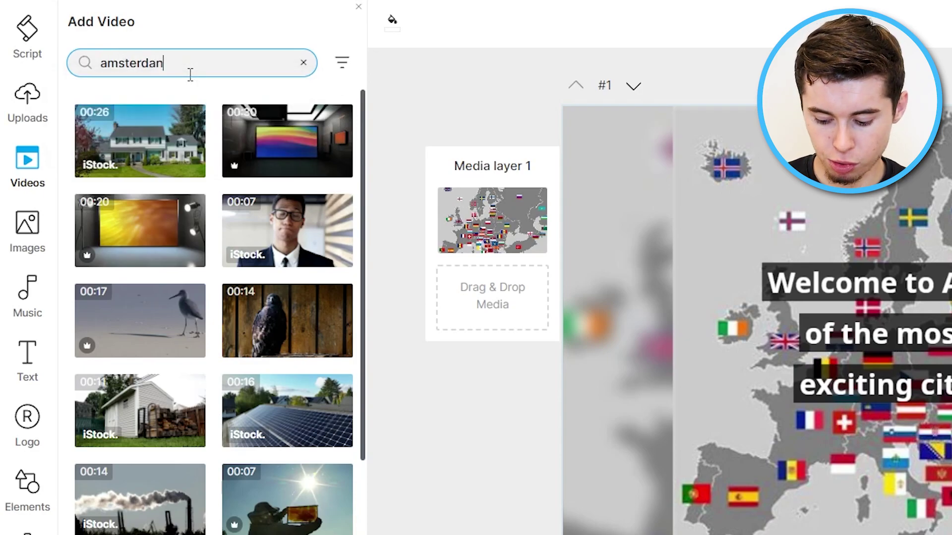
key(BackSpace)
text(m)
key(Return)
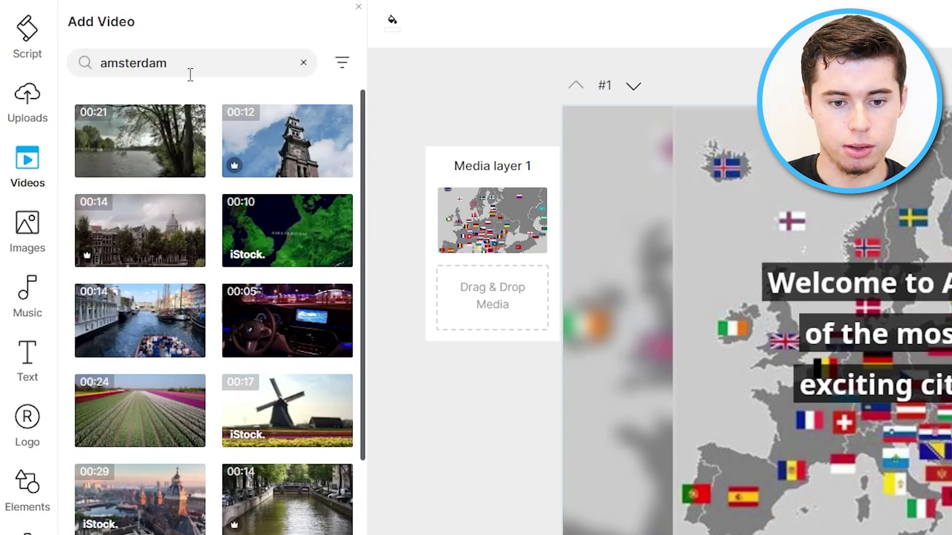
scroll(215, 297, down, 10)
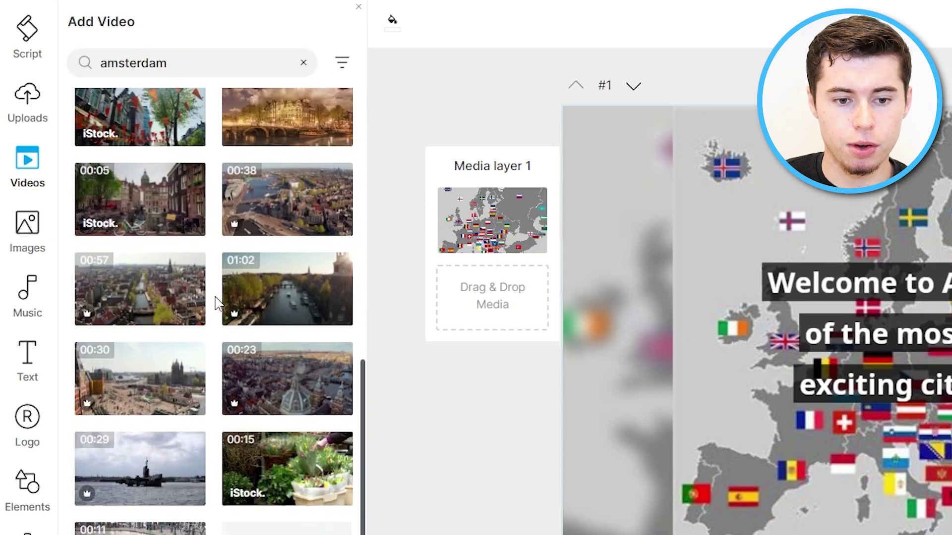
scroll(257, 436, down, 10)
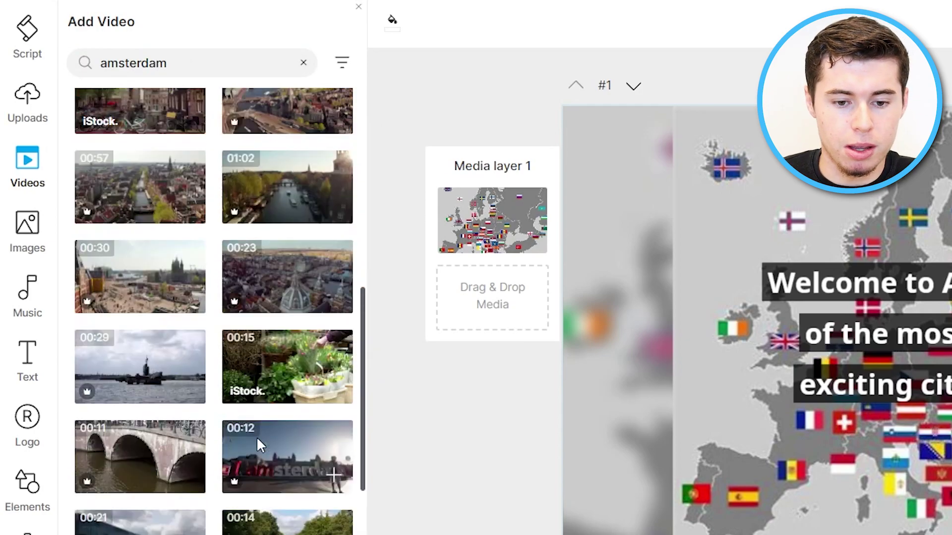
scroll(256, 436, up, 5)
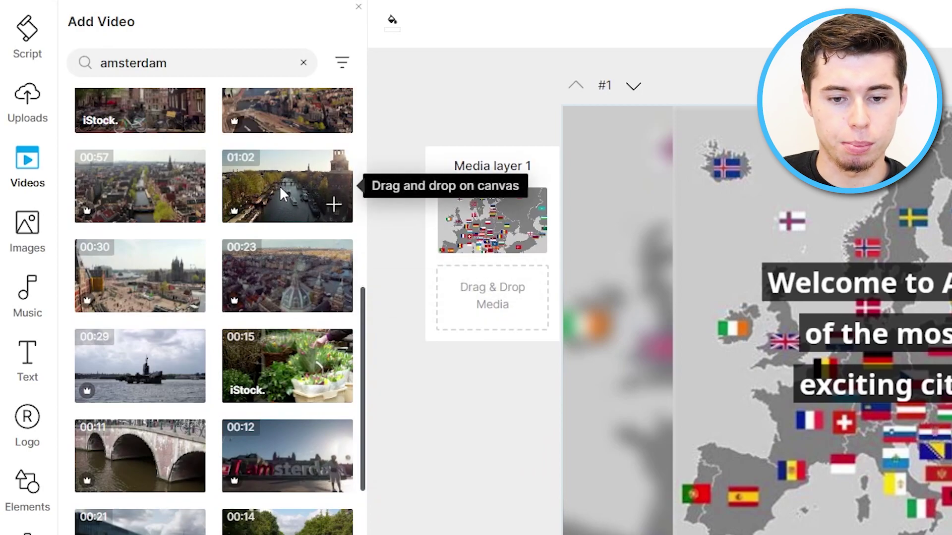
click(294, 277)
drag(276, 287, 846, 198)
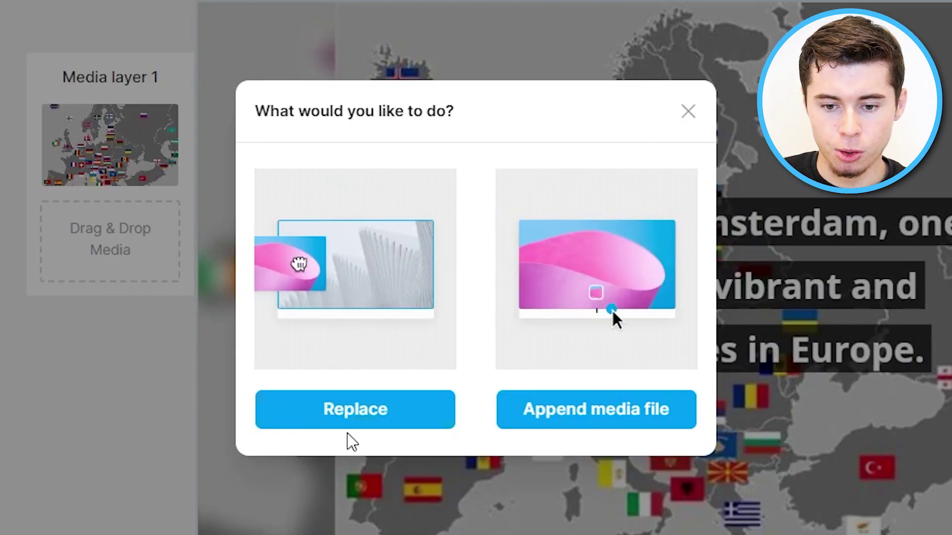
click(355, 416)
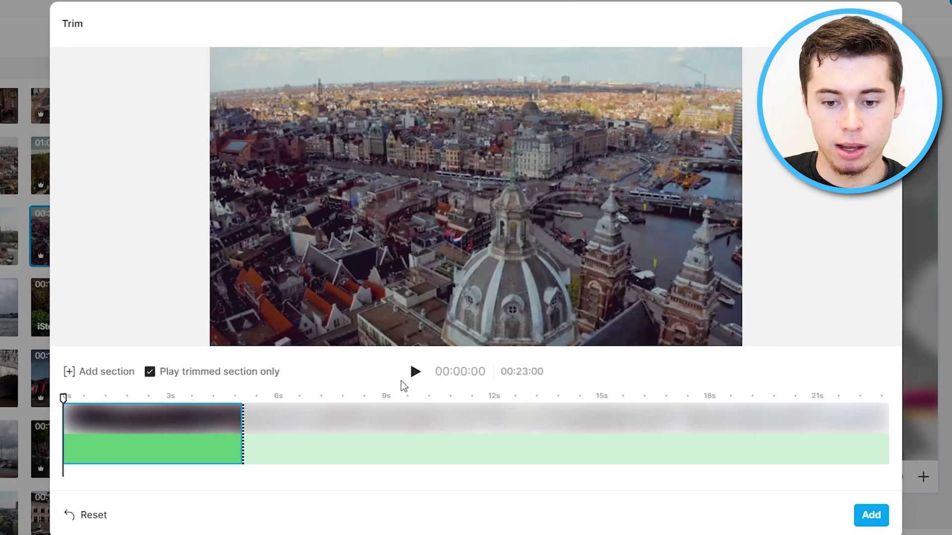
Preview different five-second sections of the aerial clip and add its first five seconds to scene 1.
click(415, 373)
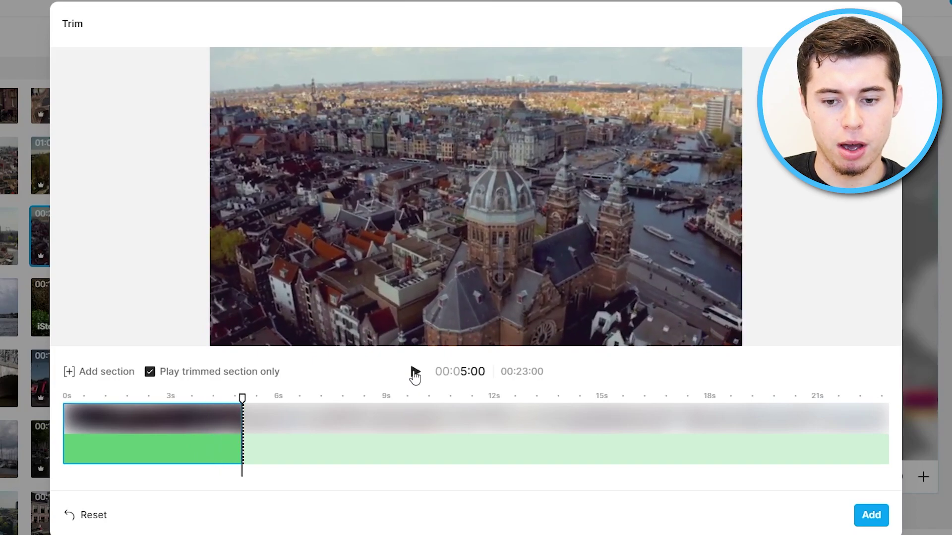
drag(130, 433, 536, 407)
click(415, 372)
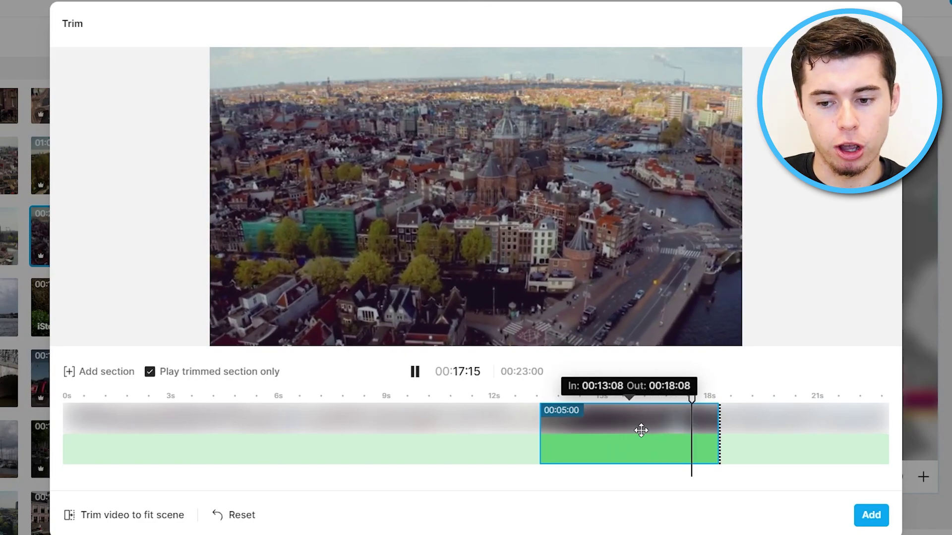
drag(639, 429, 326, 425)
click(414, 372)
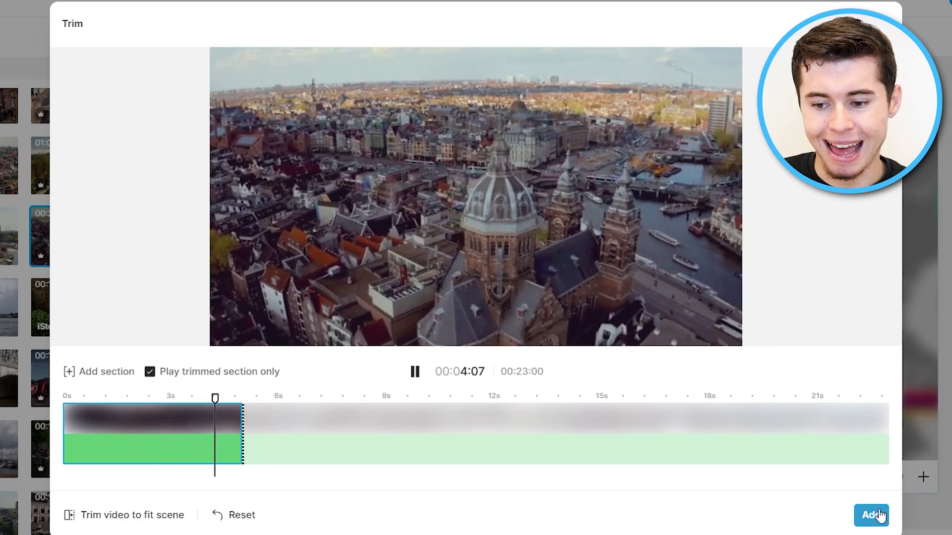
click(871, 515)
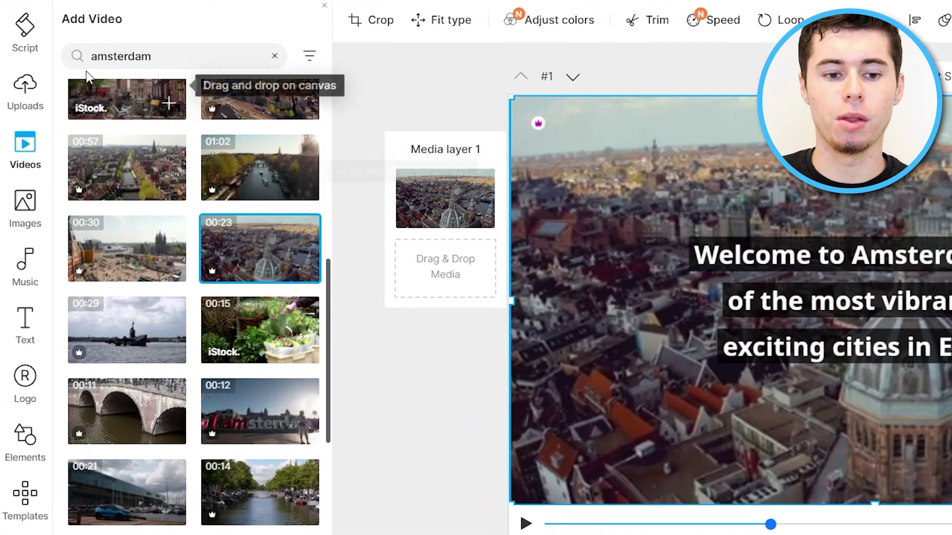
Select scene 2 in the script and look through the stock videos found for amsterdam coffee.
click(17, 32)
click(198, 230)
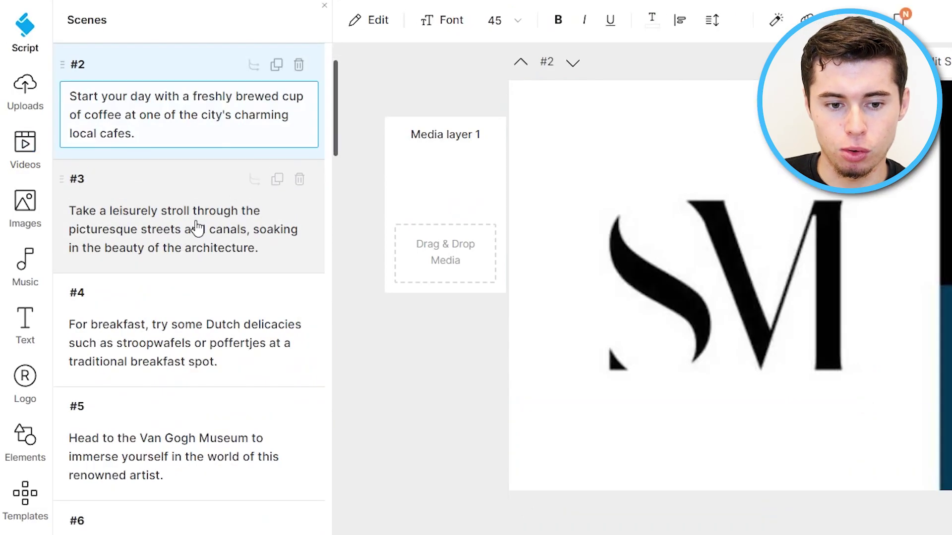
click(20, 147)
click(119, 57)
text(amste)
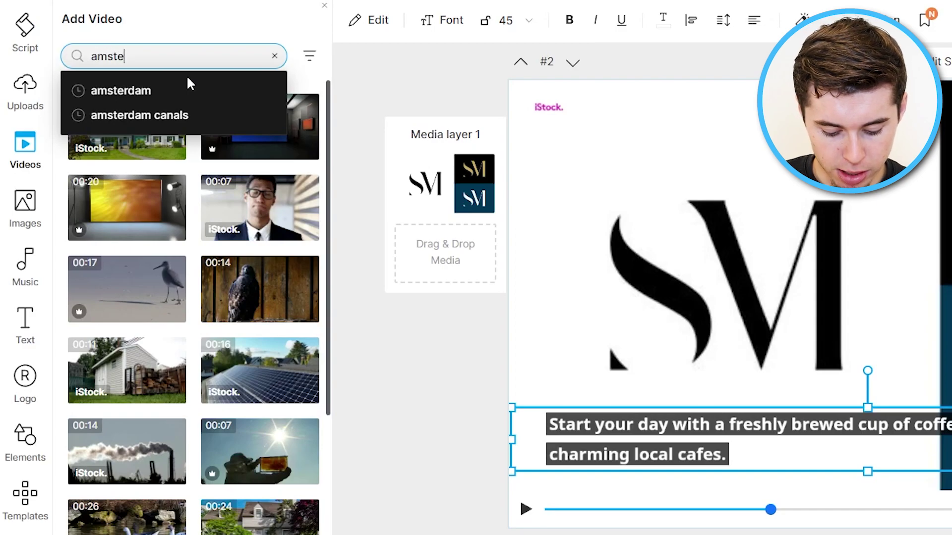
text(rdam coffee)
key(Return)
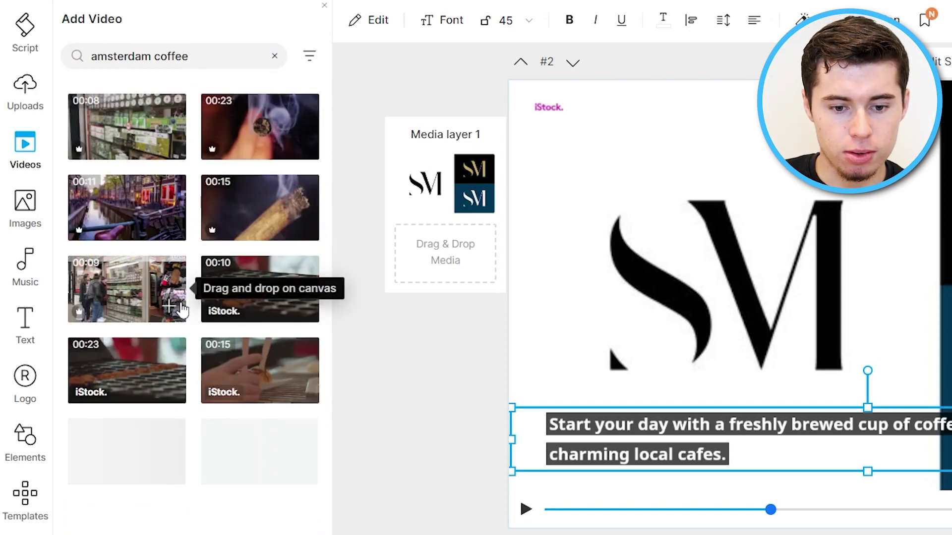
scroll(240, 171, down, 4)
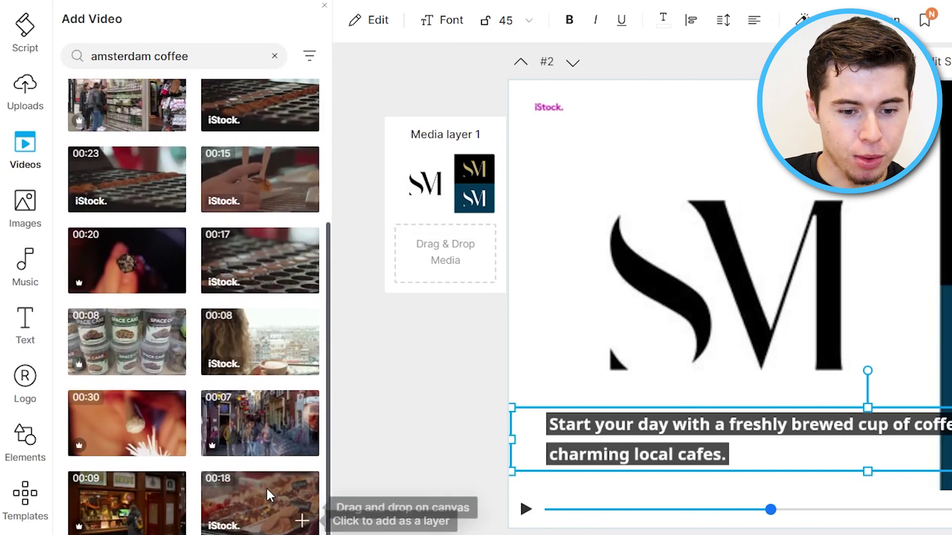
Search for amsterdam cafe and replace scene 2's SM logo with the first five seconds of the 9-second food counter clip.
click(195, 56)
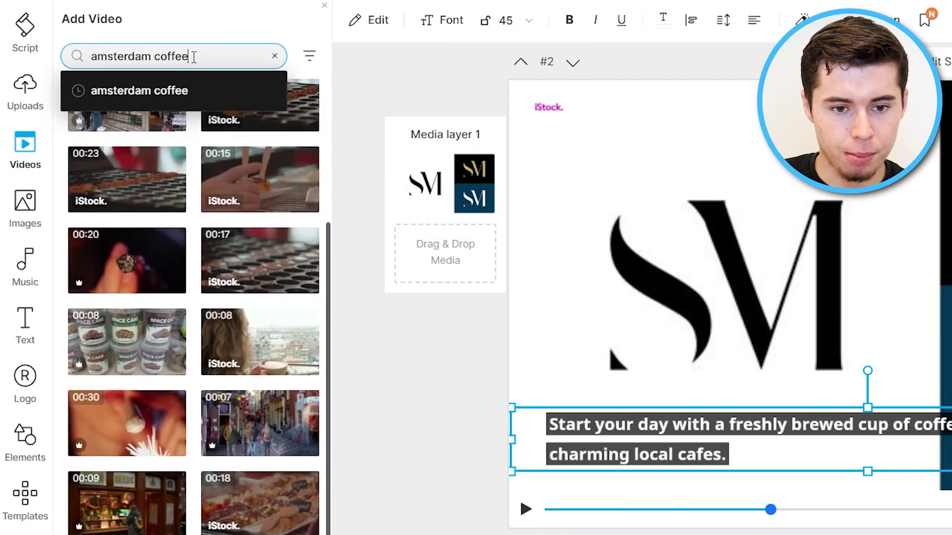
drag(195, 56, 160, 56)
text(afe)
key(Return)
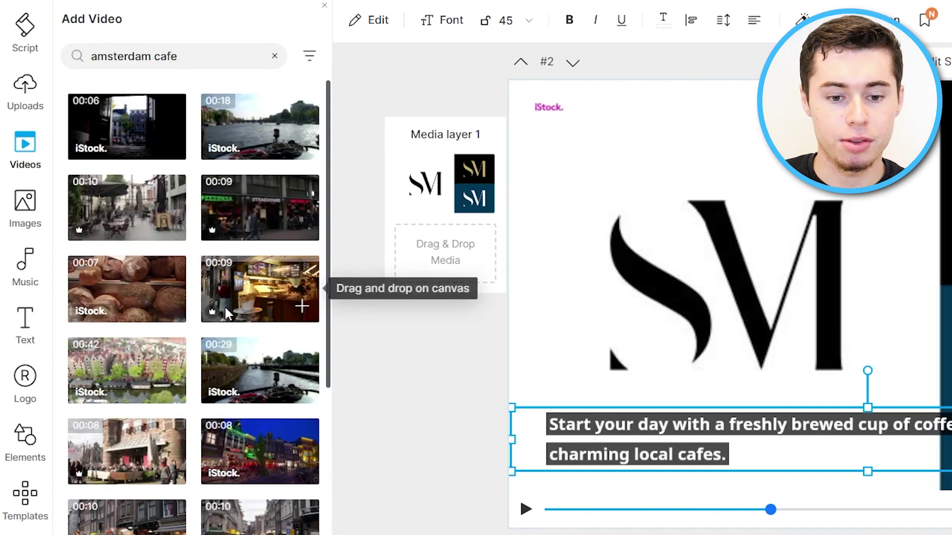
drag(260, 300, 628, 225)
drag(401, 183, 401, 182)
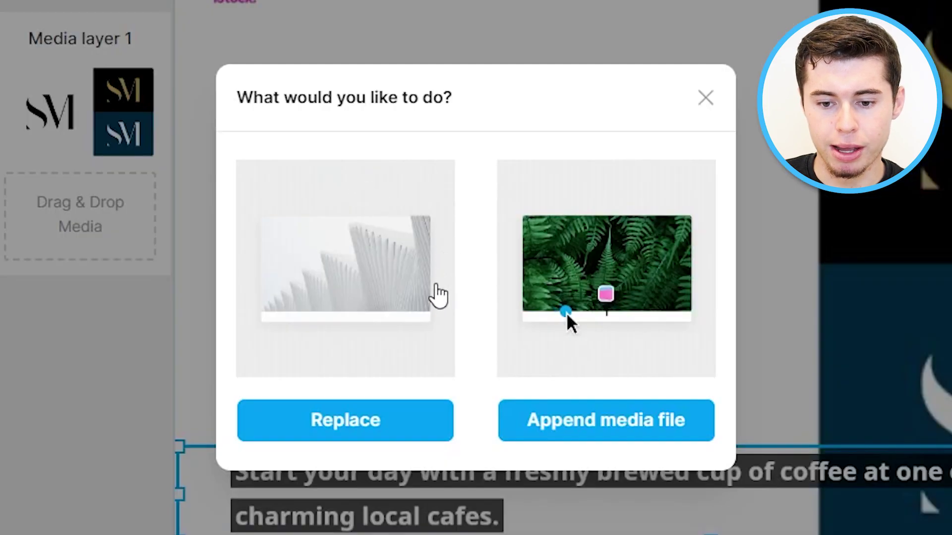
click(363, 436)
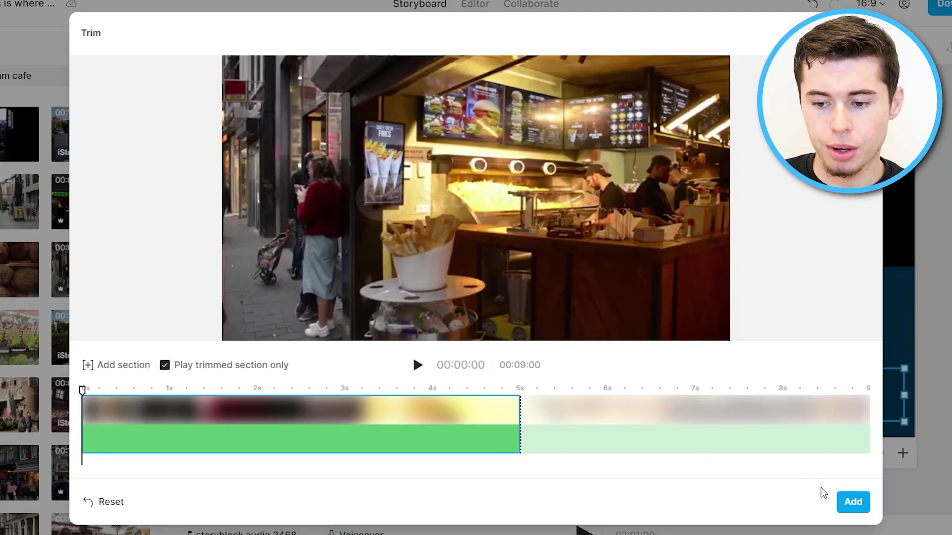
click(857, 504)
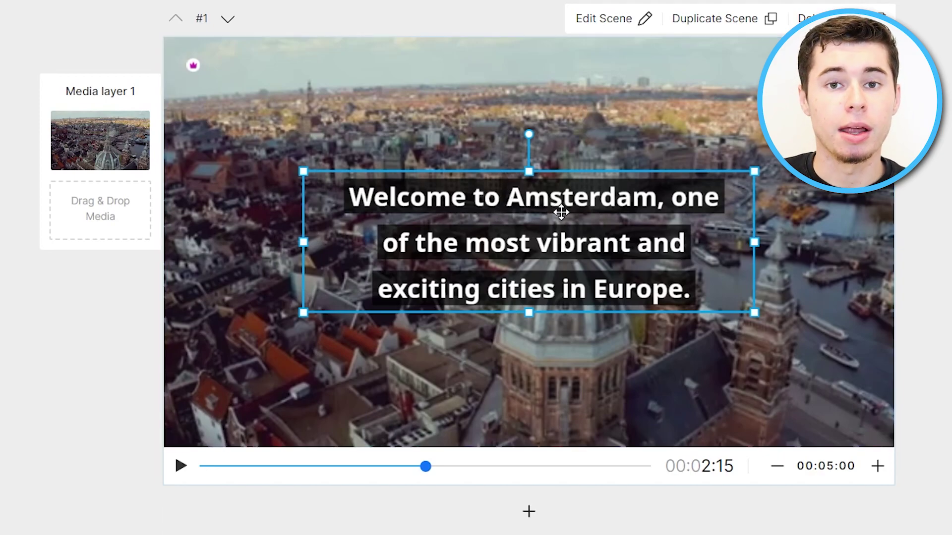
Widen scene 1's caption so it fits on two lines, scale it down and place it centred near the bottom of the frame.
drag(647, 256, 525, 245)
drag(435, 182, 477, 331)
drag(661, 349, 888, 348)
drag(782, 351, 616, 351)
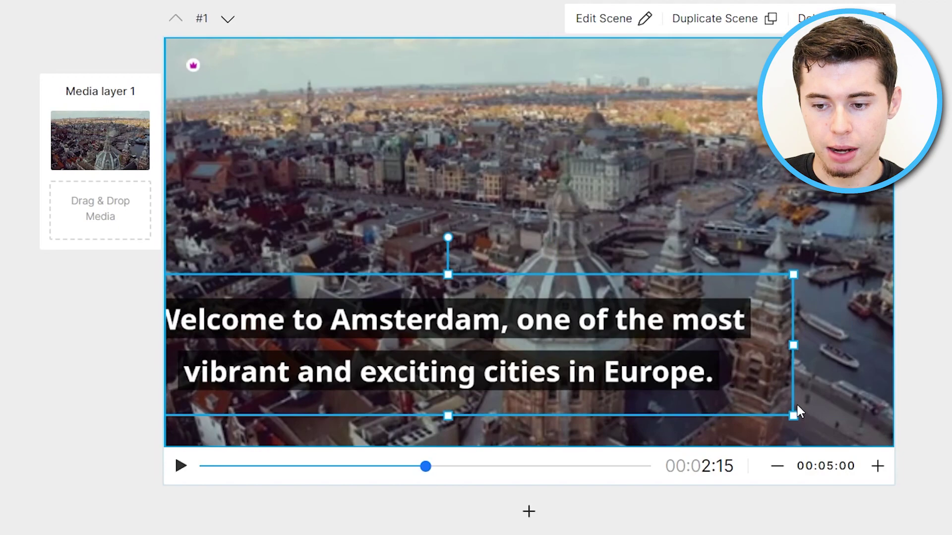
drag(792, 418, 665, 353)
drag(559, 340, 702, 396)
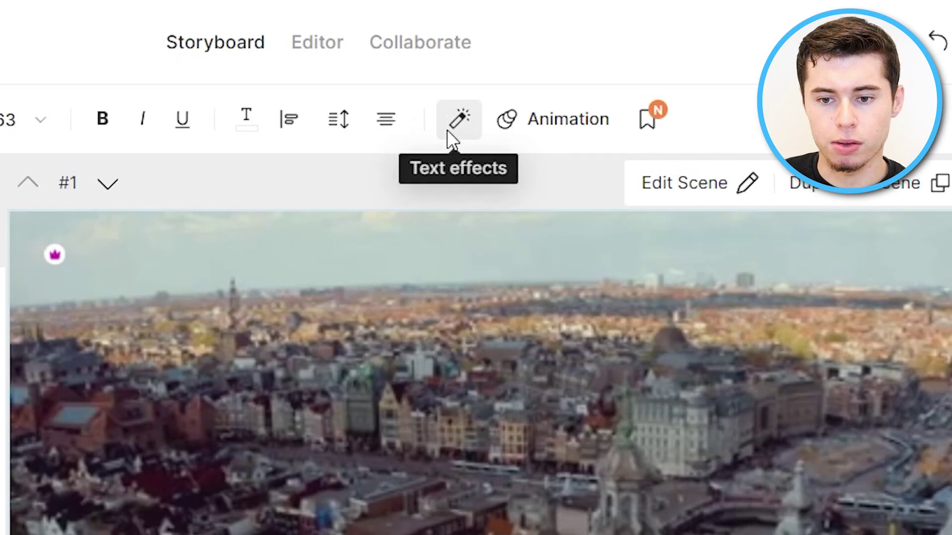
Set the caption's text band fill to red #FF0000, replace the black fill throughout the project, and set the band opacity to 76.
click(449, 131)
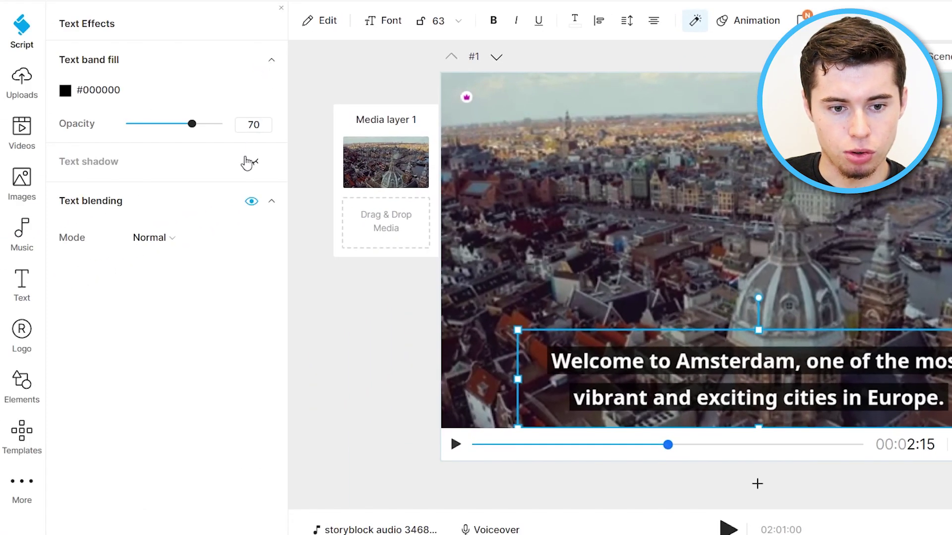
click(65, 91)
drag(76, 291, 316, 23)
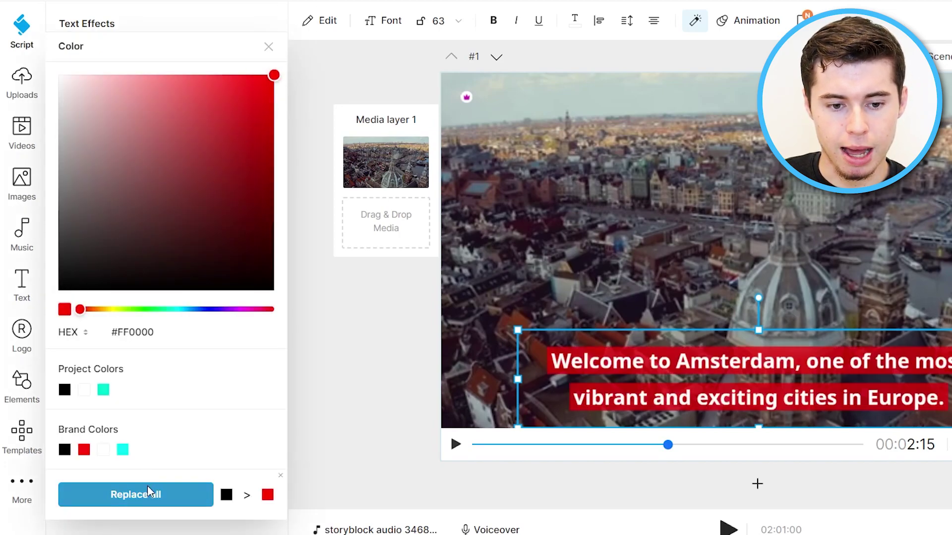
click(138, 309)
drag(233, 92, 266, 46)
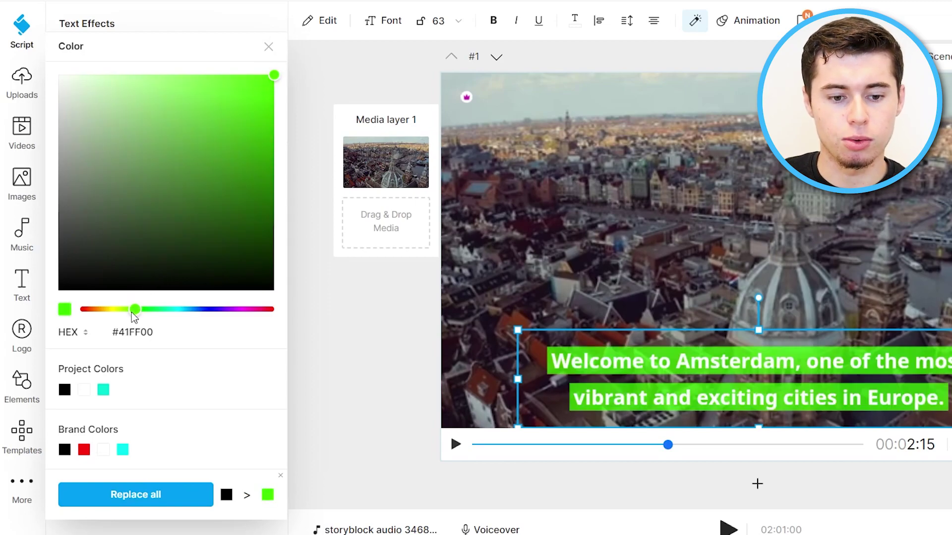
drag(138, 312, 79, 310)
click(142, 489)
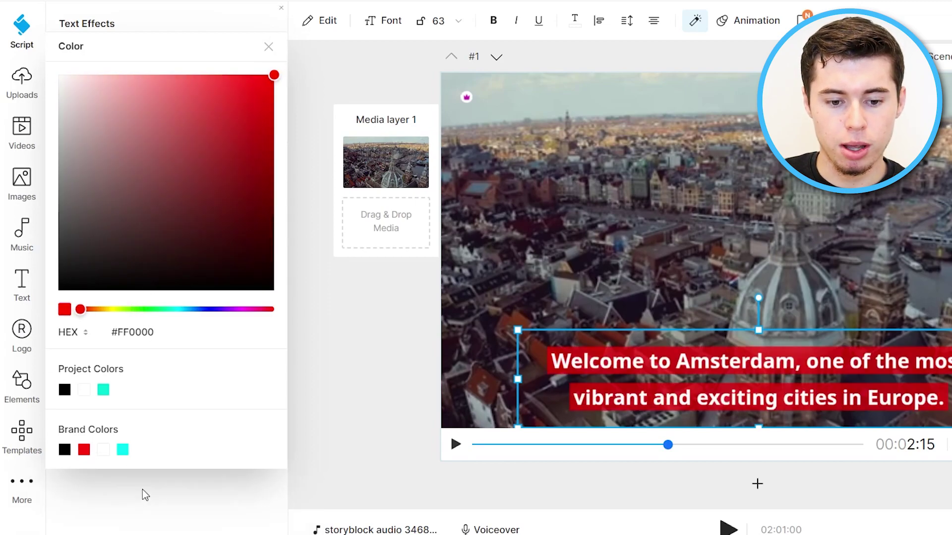
key(Escape)
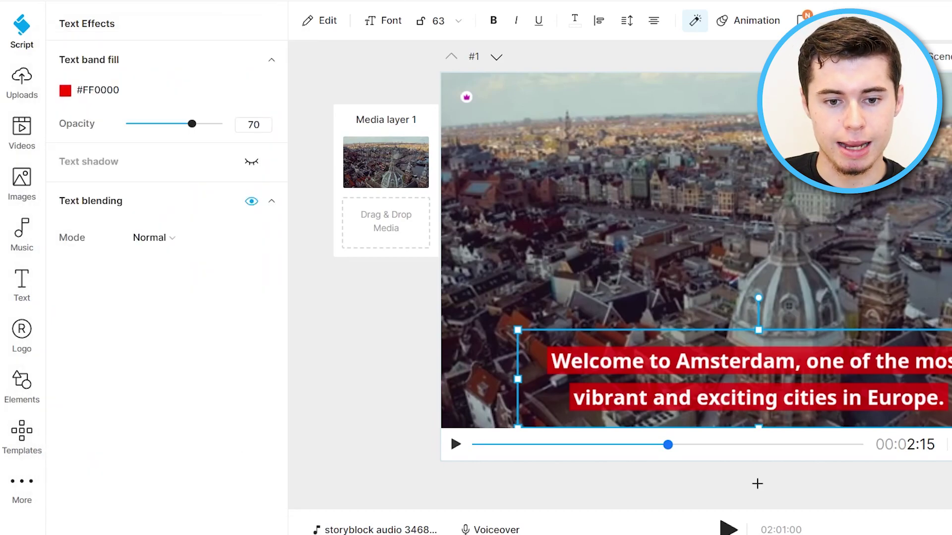
drag(192, 123, 233, 127)
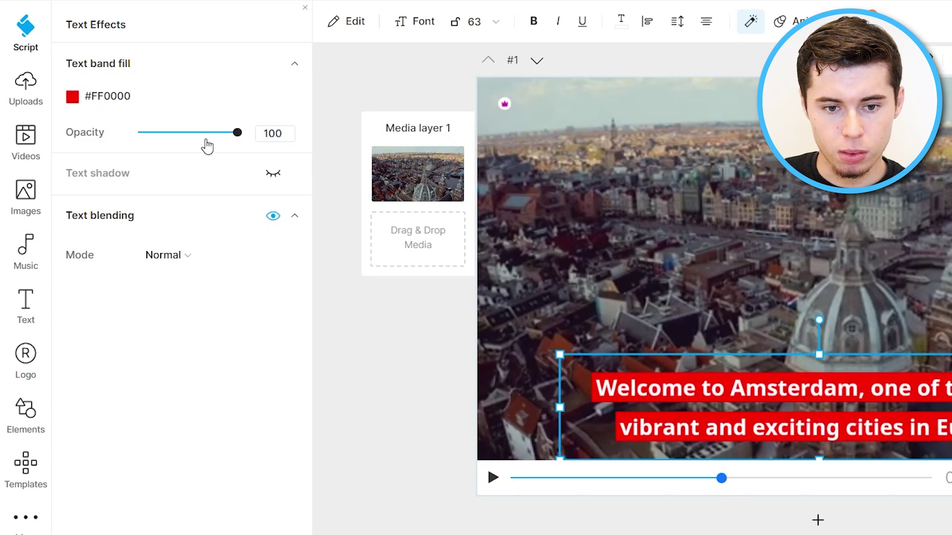
mouse_move(215, 142)
mouse_down()
mouse_move(112, 148)
mouse_move(172, 141)
mouse_move(240, 155)
mouse_move(230, 132)
mouse_move(217, 131)
mouse_up()
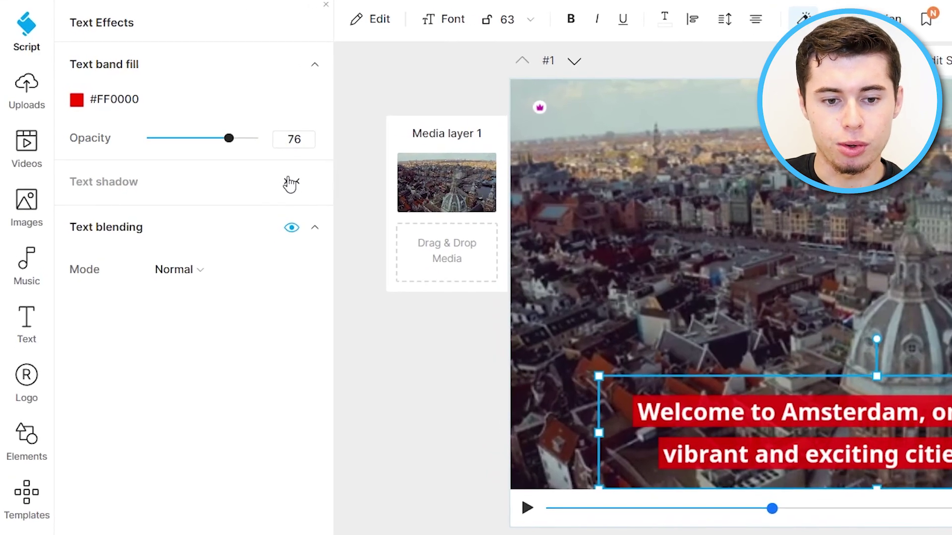
Try a text shadow on the caption with blur 6, angle 123 and distance 27, and turn the shadow off again.
click(272, 174)
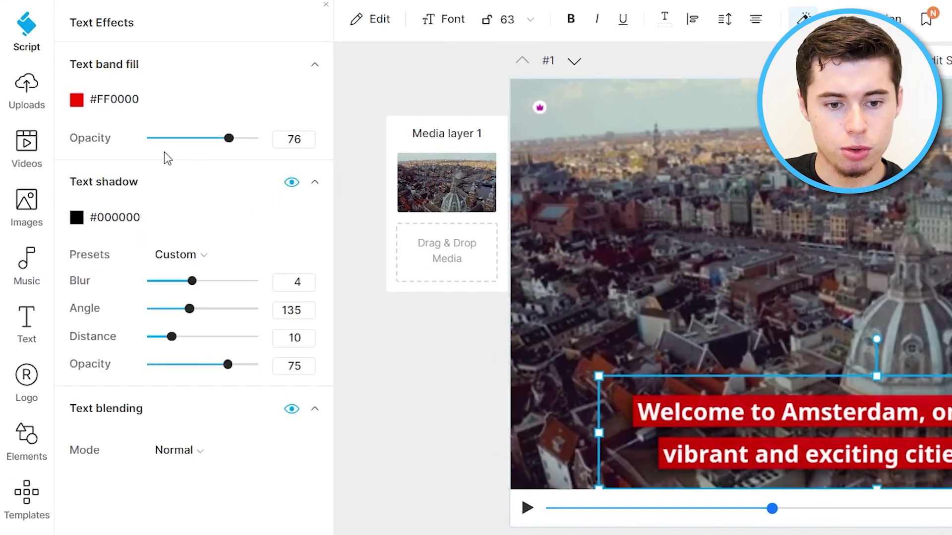
click(292, 183)
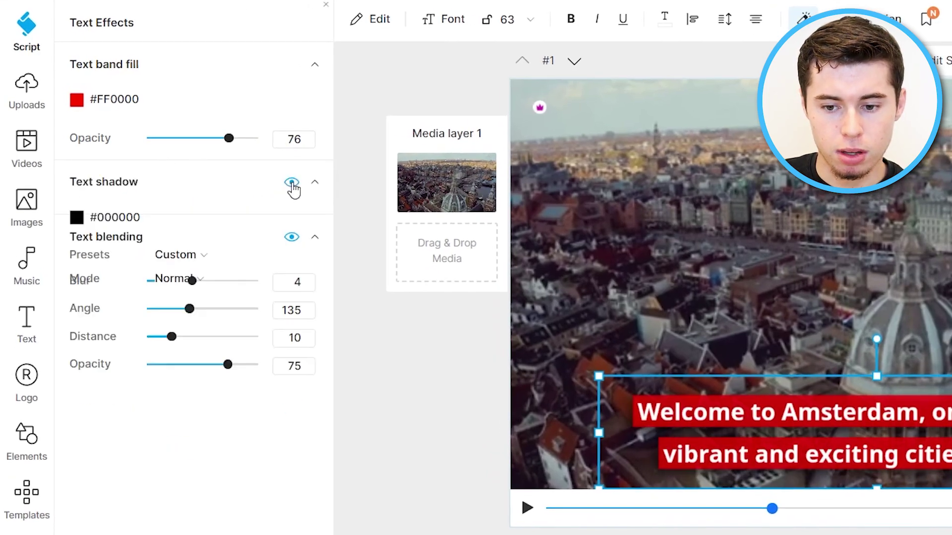
click(291, 184)
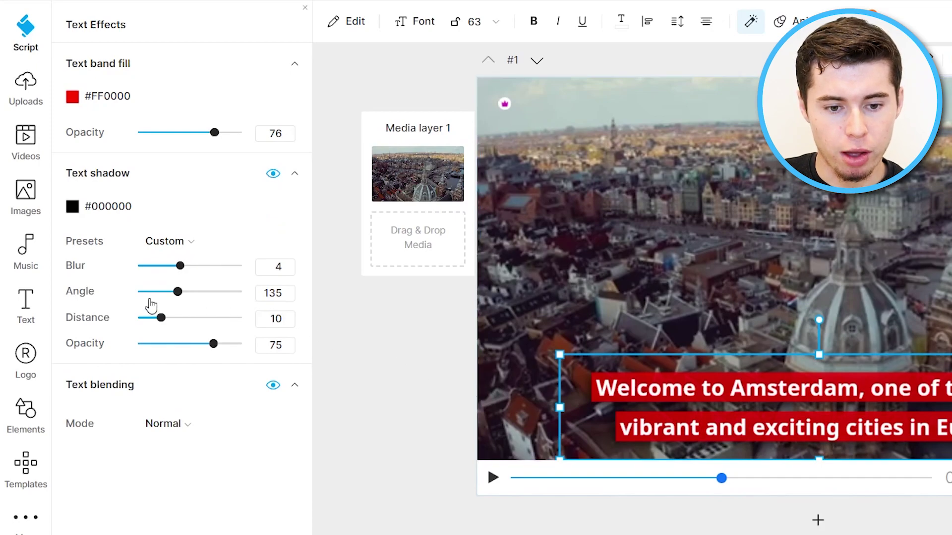
drag(180, 265, 177, 289)
mouse_move(195, 320)
mouse_down()
mouse_move(225, 317)
mouse_move(142, 317)
mouse_move(193, 337)
mouse_up()
drag(171, 276, 199, 272)
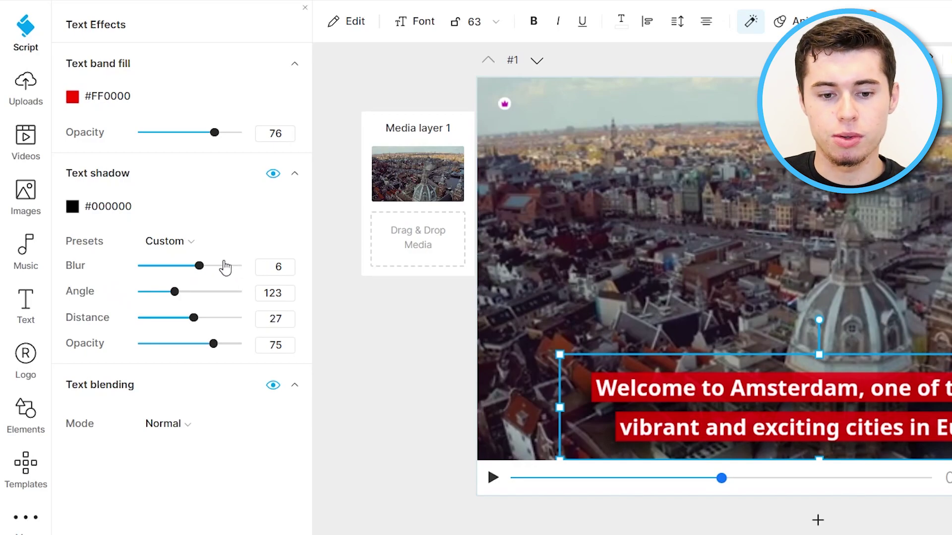
click(273, 173)
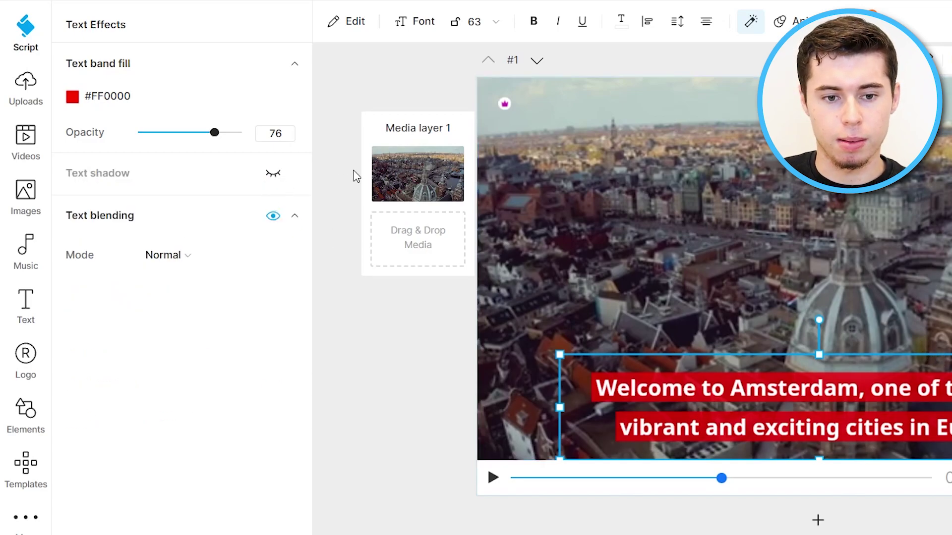
Enlarge scene 2's caption to font size 57 on two lines and reposition it near the bottom of the frame.
click(29, 47)
click(149, 199)
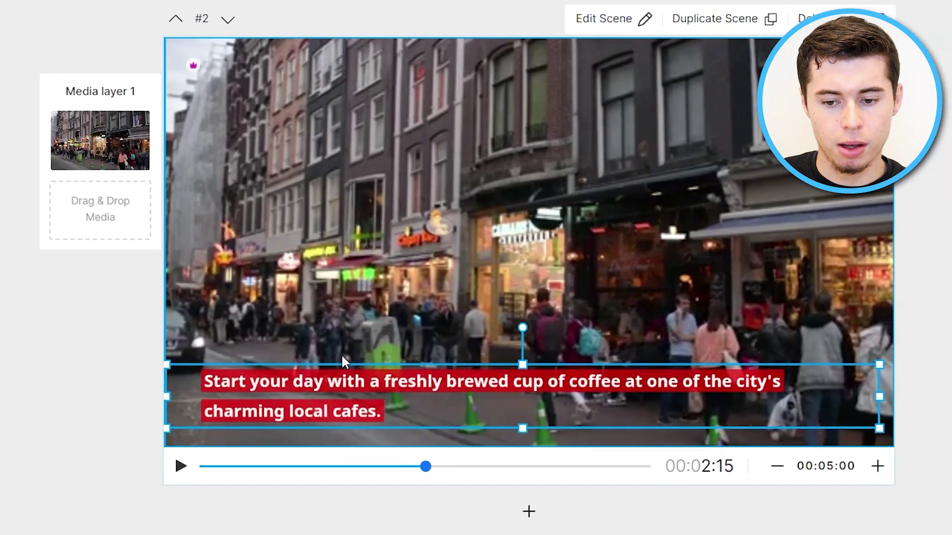
drag(880, 397, 744, 238)
drag(602, 382, 582, 393)
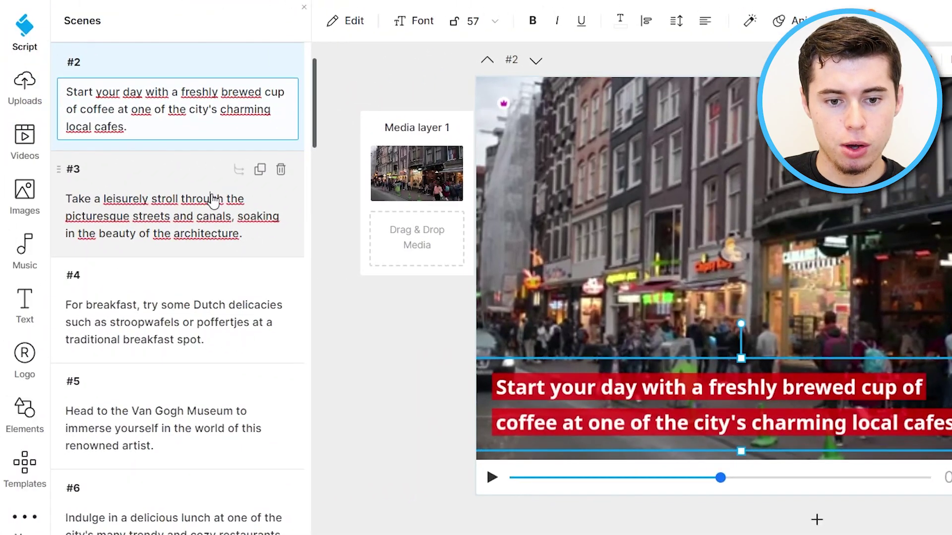
Search for amsterdam streets and replace scene 3's T logo with the first five seconds of the 8-second shopping street clip.
click(212, 200)
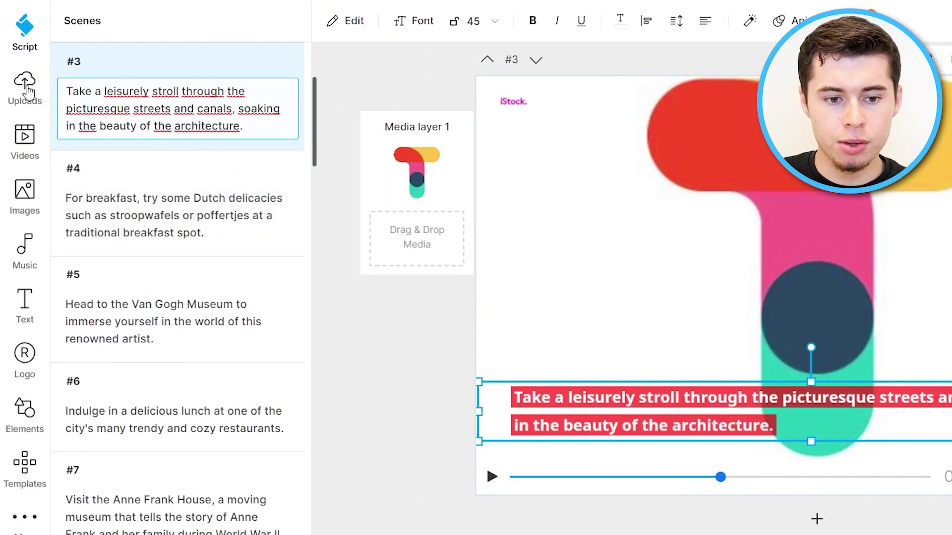
click(27, 127)
click(135, 55)
text(amsterdam streets)
key(Return)
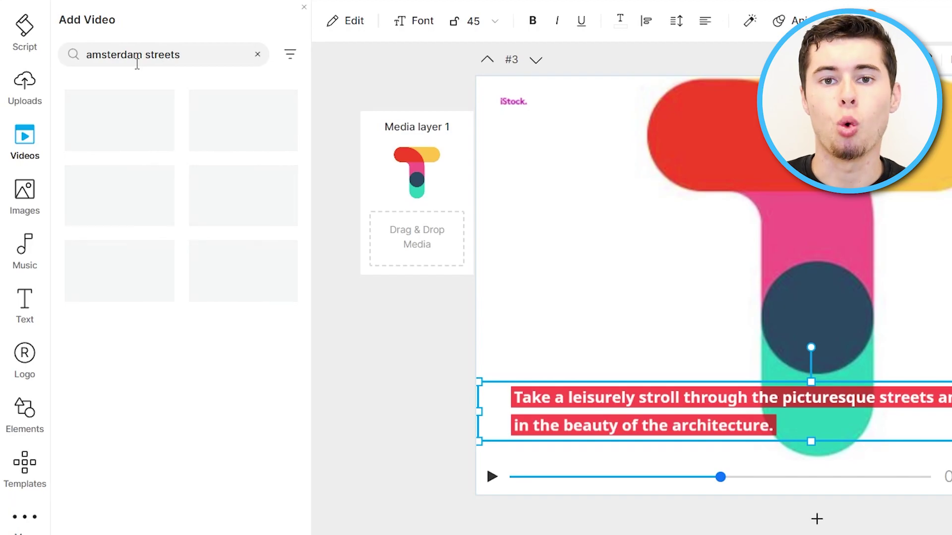
drag(130, 98, 595, 209)
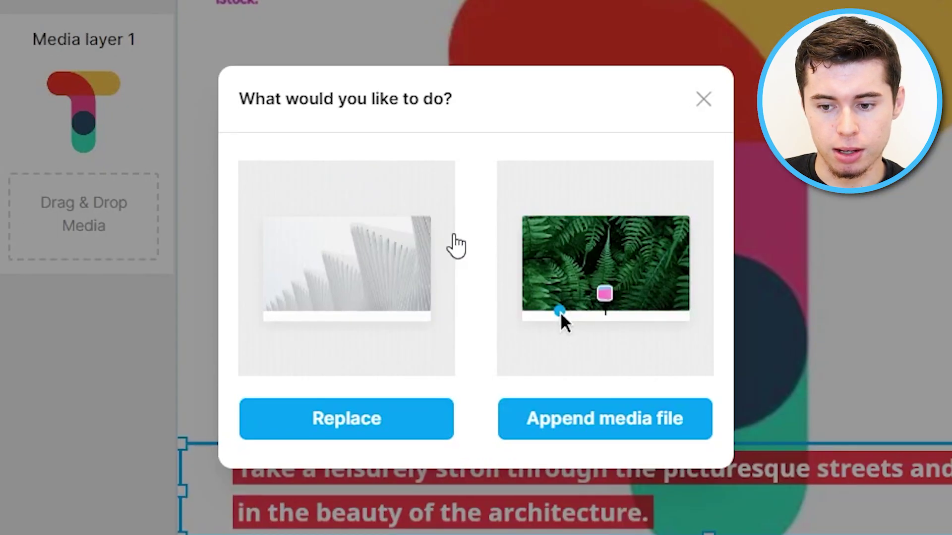
click(379, 435)
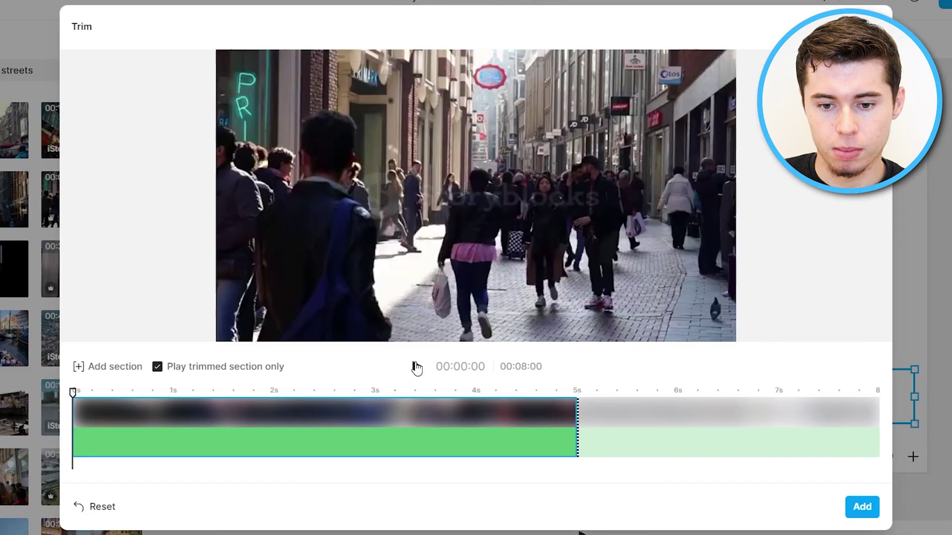
click(865, 506)
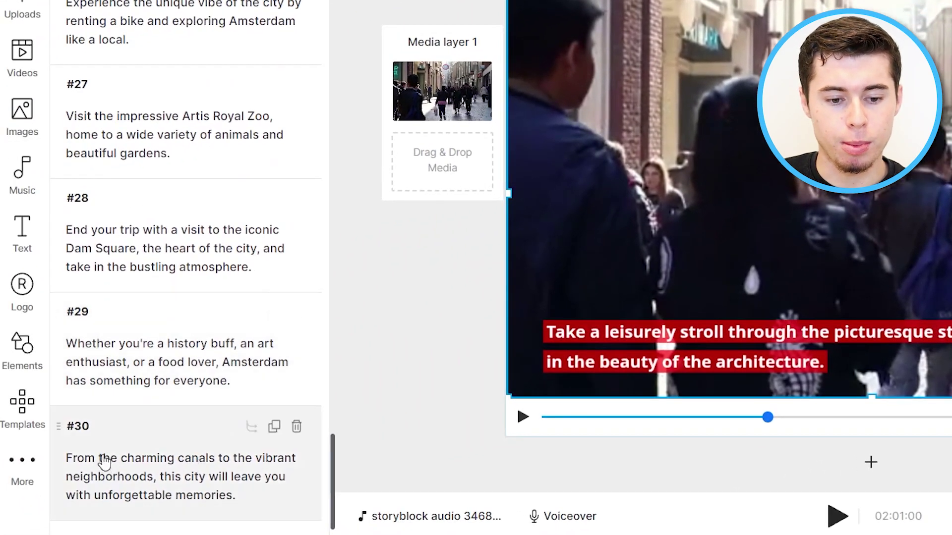
Select scene 4 about Dutch breakfast delicacies and search the stock videos for stroopwafel.
scroll(188, 342, up, 10)
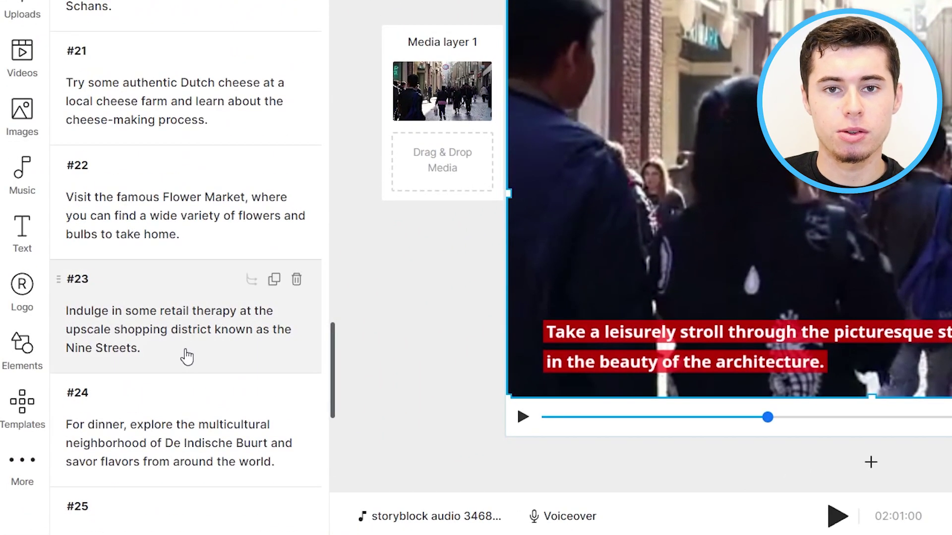
scroll(186, 350, up, 20)
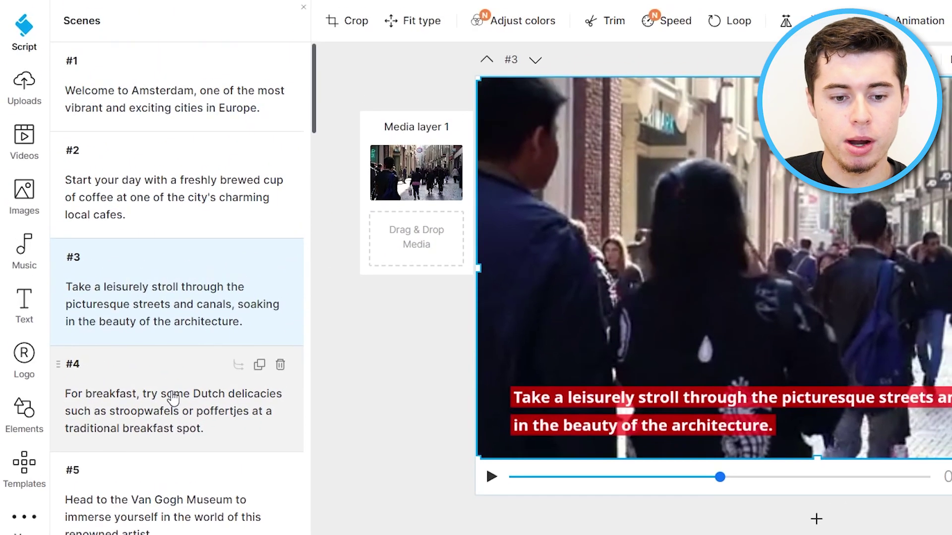
click(182, 333)
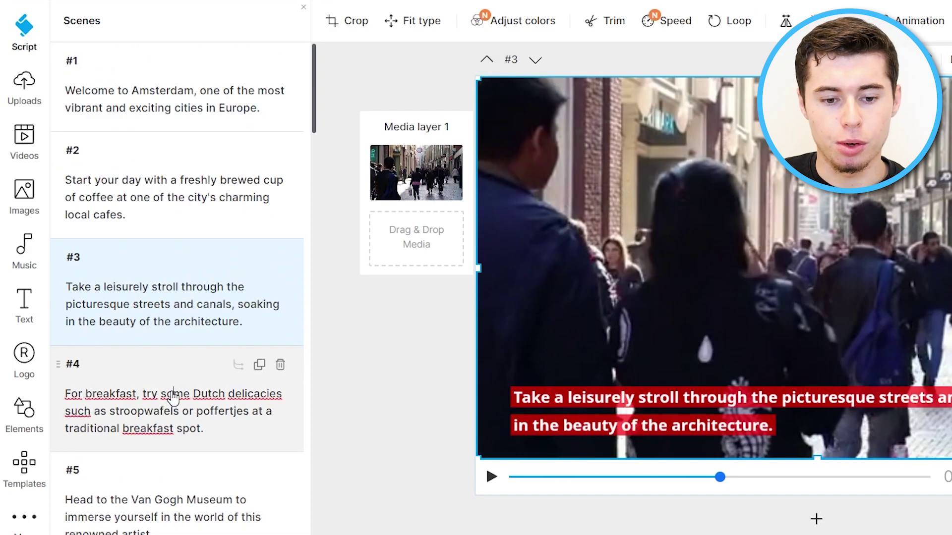
click(18, 141)
click(137, 54)
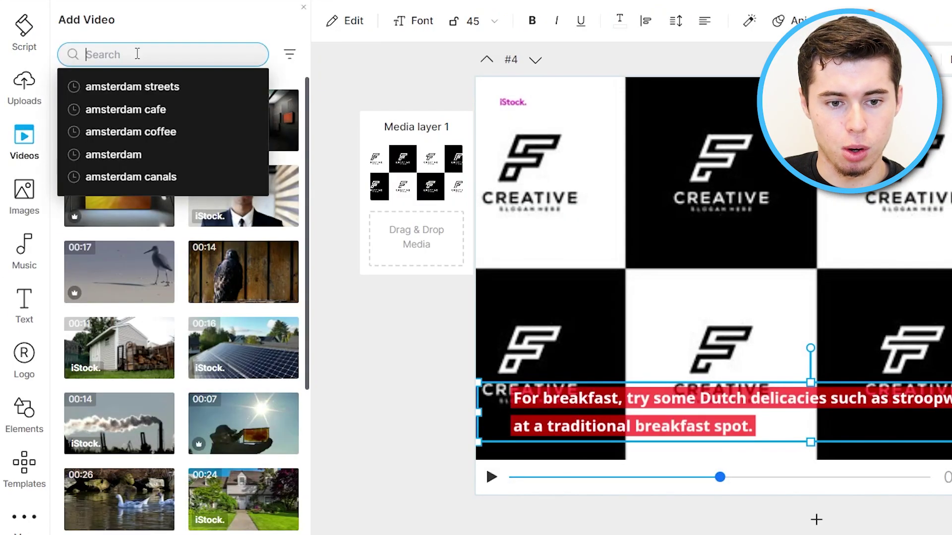
text(stroopwa)
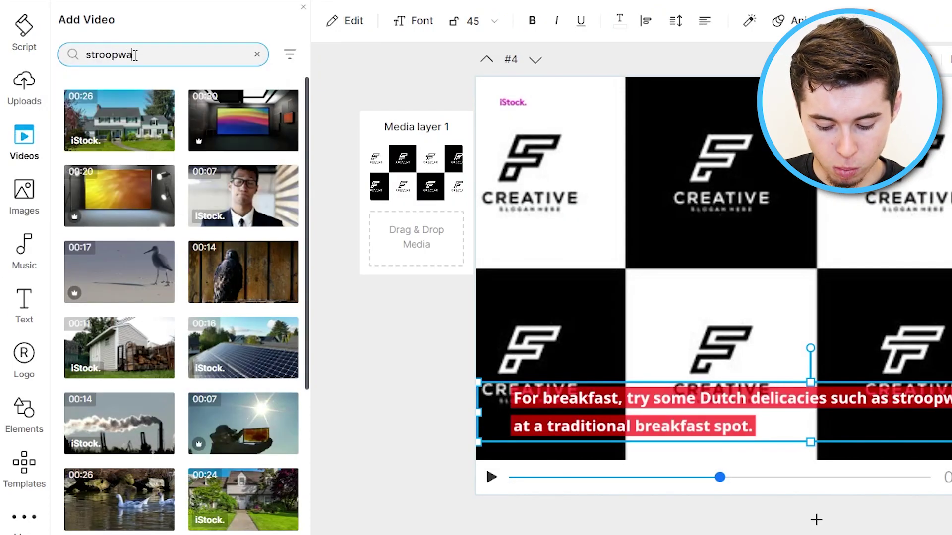
text(fel)
key(Return)
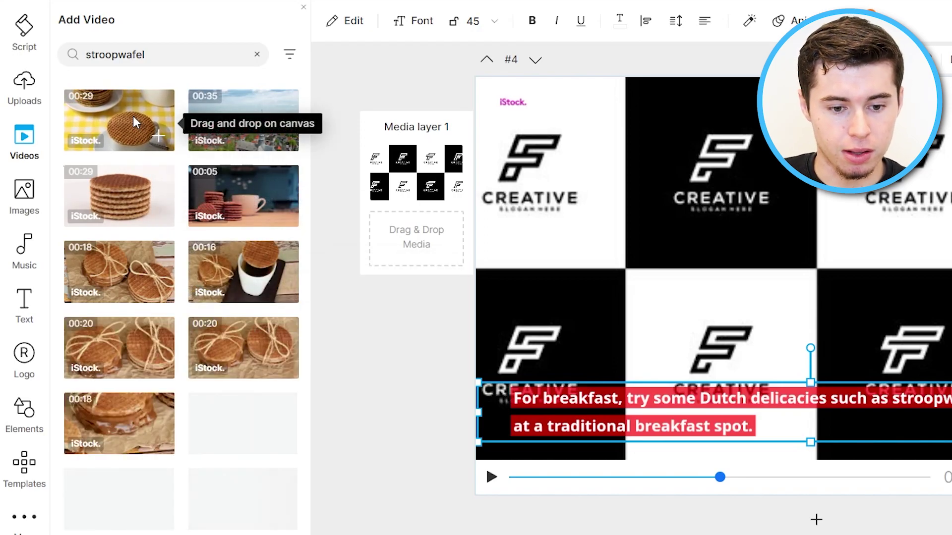
Replace scene 4's F logo media with the 29-second stroopwafel clip on the yellow checked tablecloth.
drag(127, 112, 655, 258)
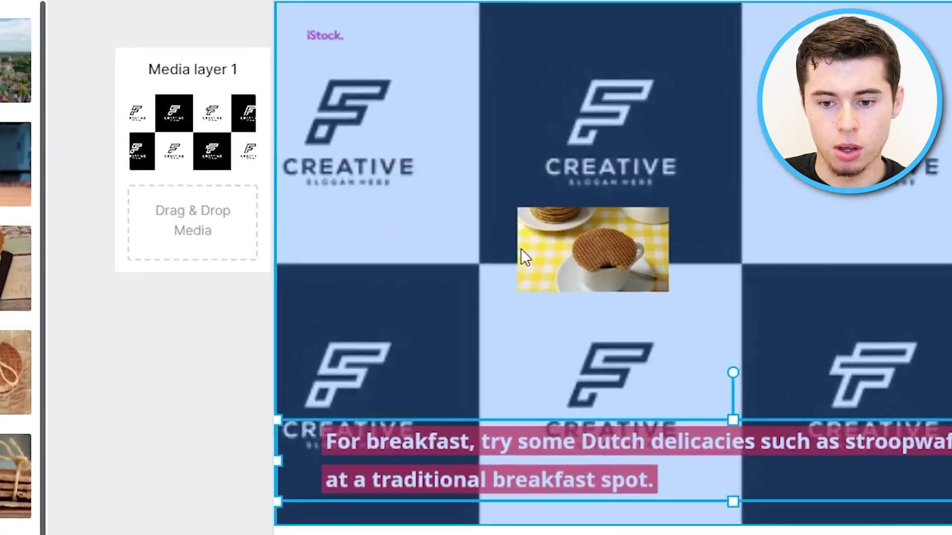
drag(520, 257, 526, 260)
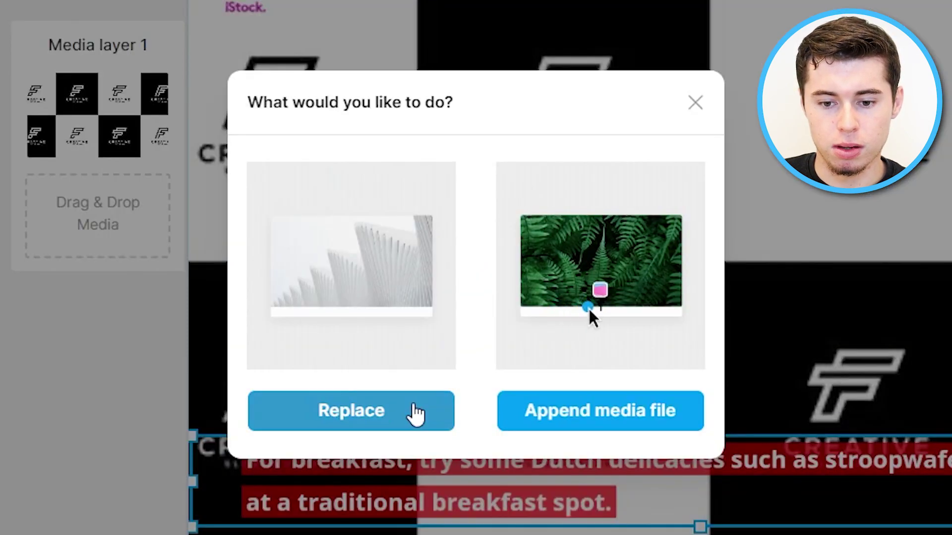
click(415, 410)
click(854, 519)
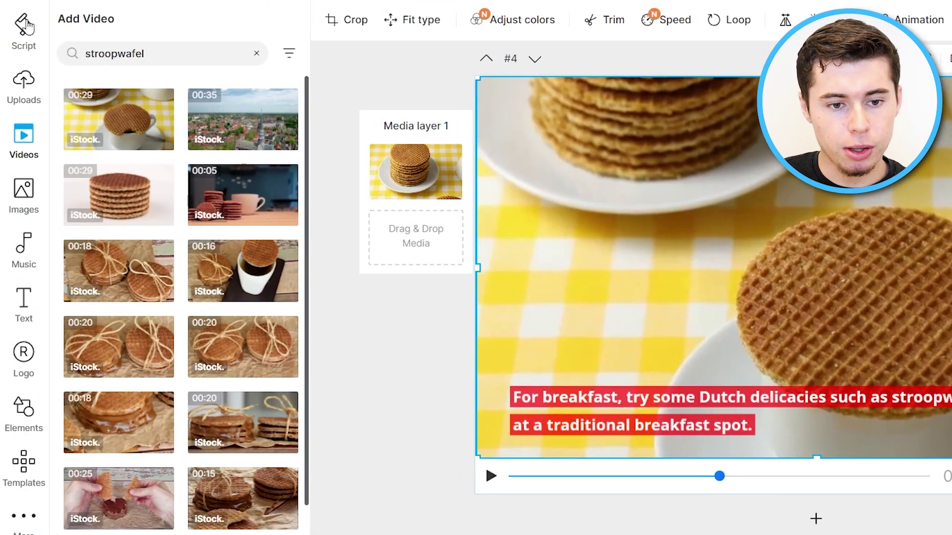
click(26, 27)
scroll(188, 304, down, 5)
scroll(183, 323, down, 7)
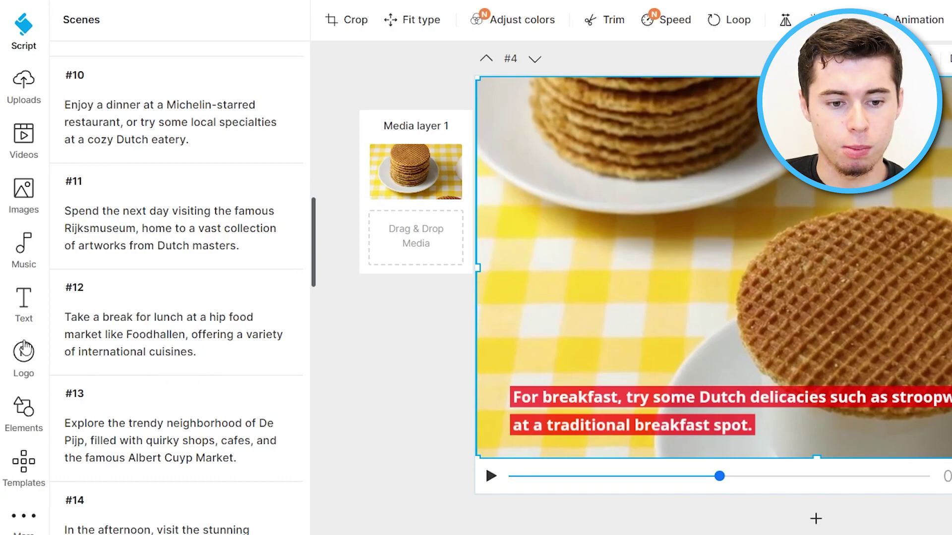
Browse the music library's moods, genres and sound effects, and list the tracks of the Relaxing mood.
click(22, 258)
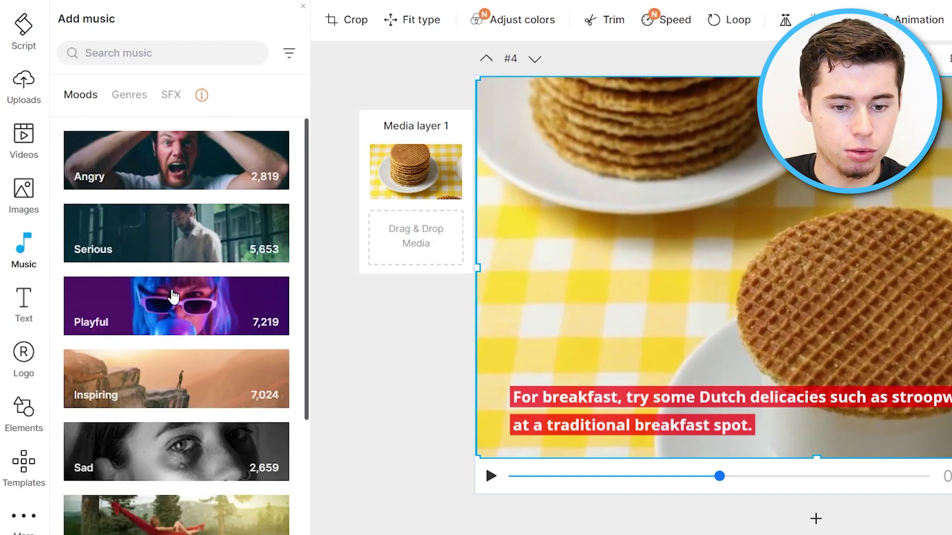
scroll(174, 290, down, 5)
scroll(186, 267, up, 5)
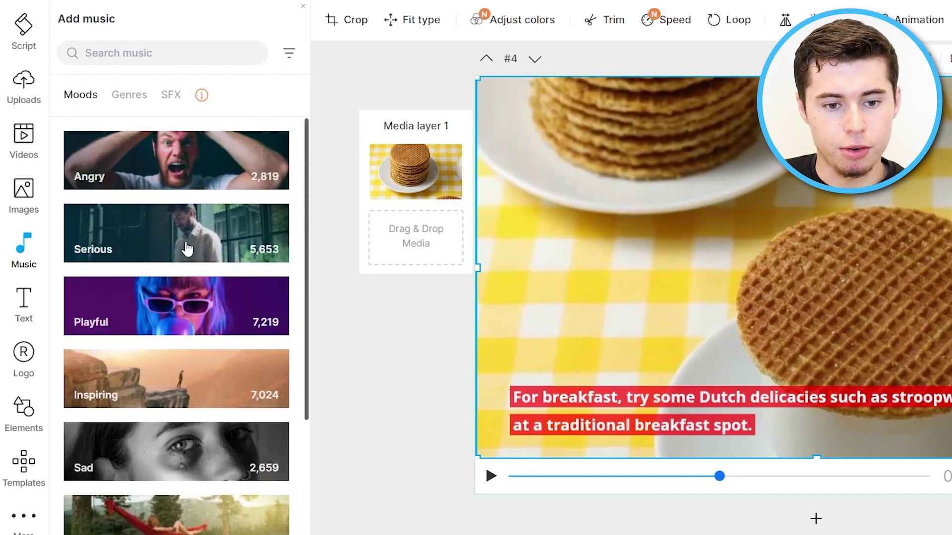
click(134, 99)
click(176, 98)
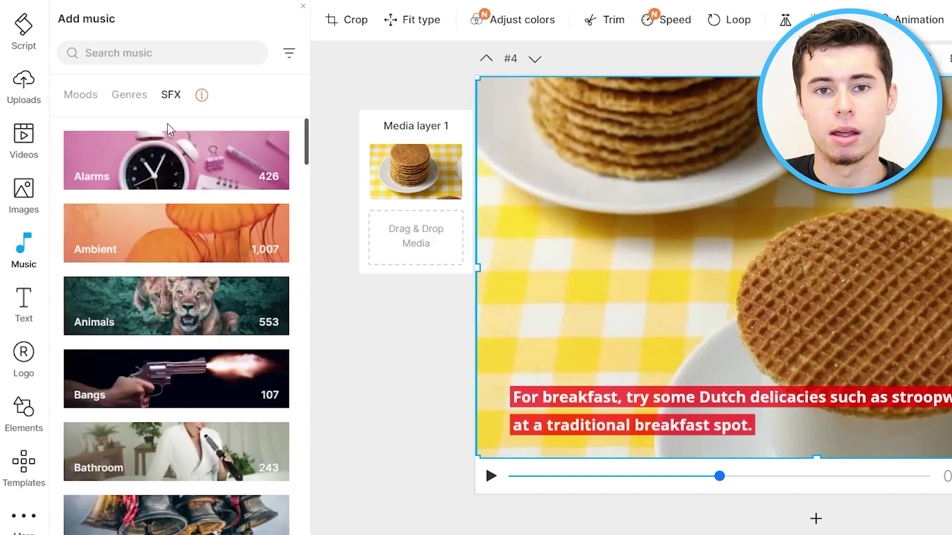
click(92, 99)
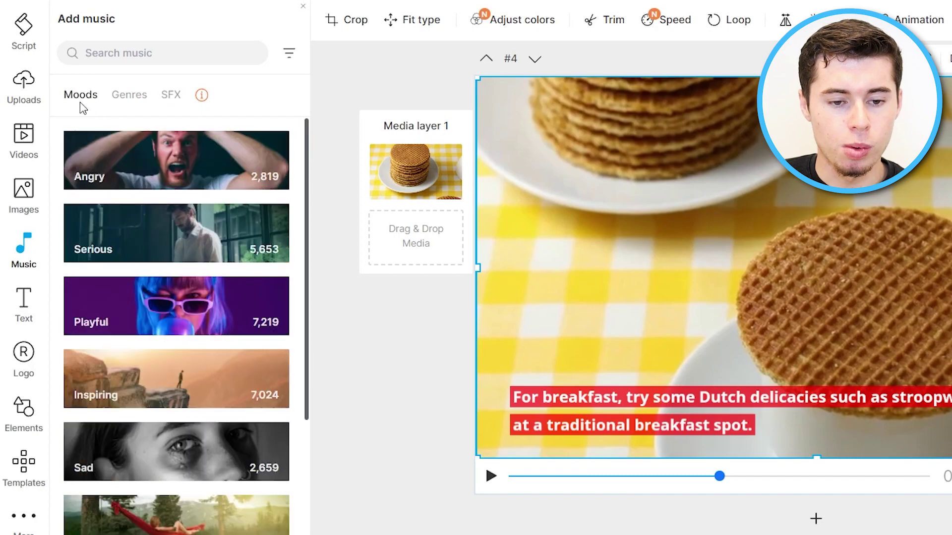
scroll(214, 386, down, 5)
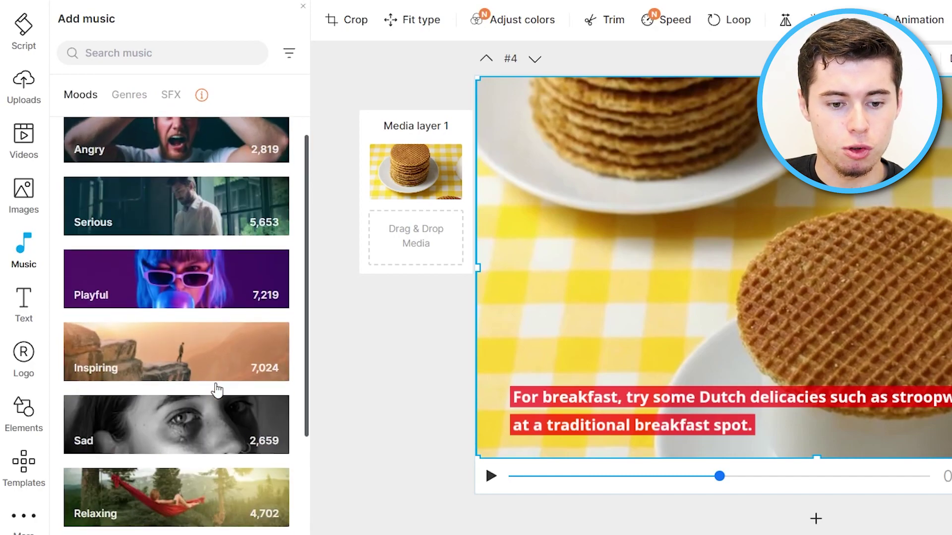
click(193, 272)
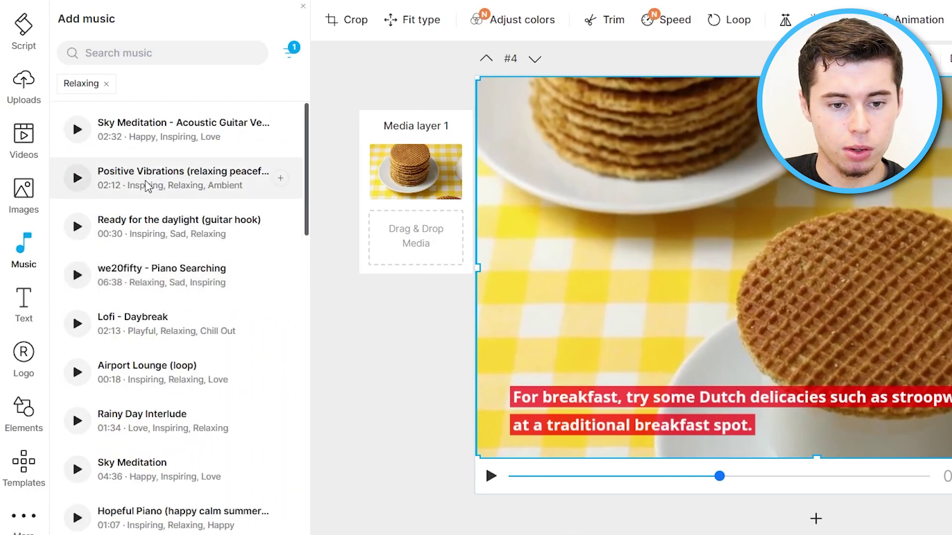
Preview the Sky Meditation - Acoustic Guitar track and replace all background music in the project with it.
click(78, 130)
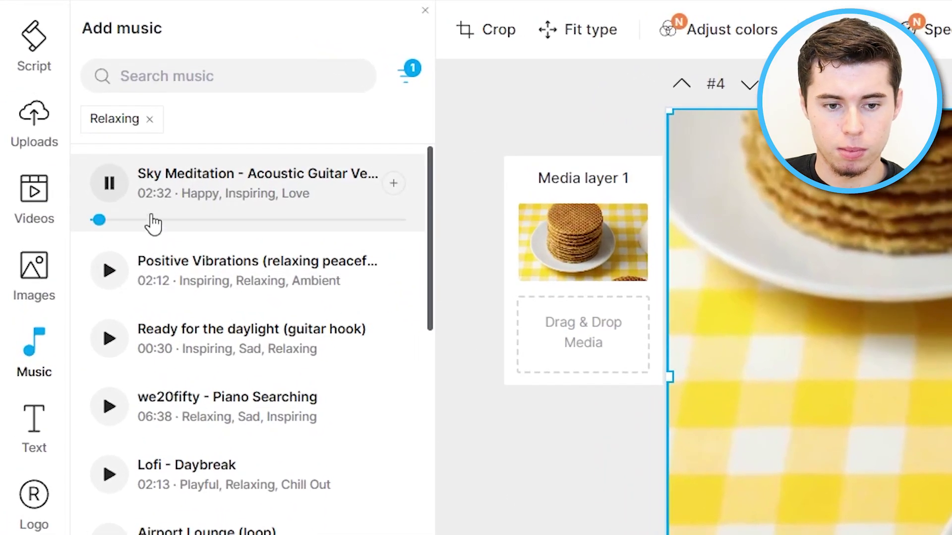
click(152, 219)
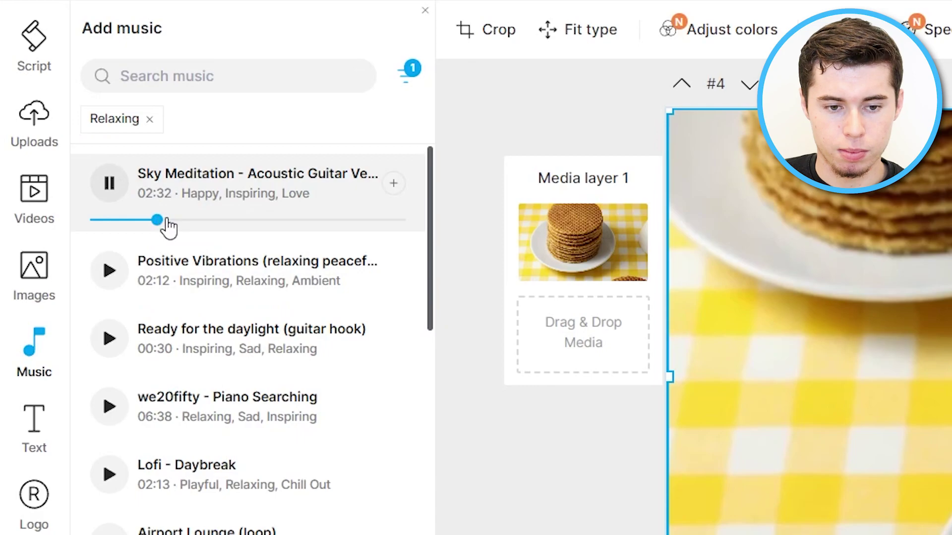
click(107, 180)
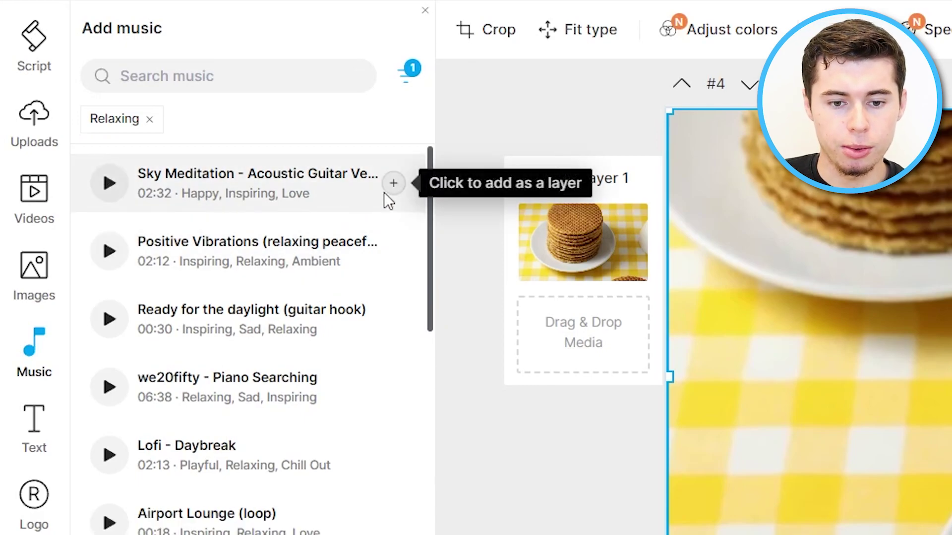
click(393, 183)
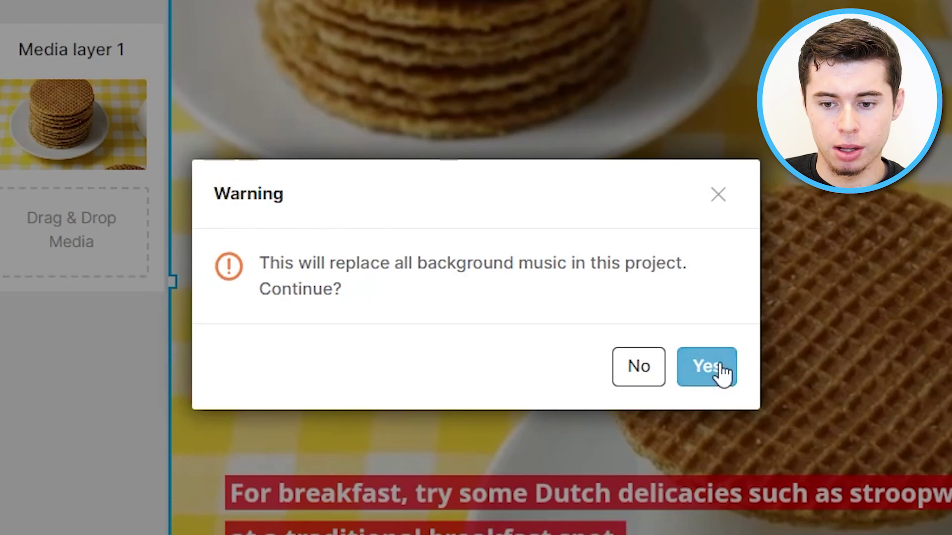
click(714, 369)
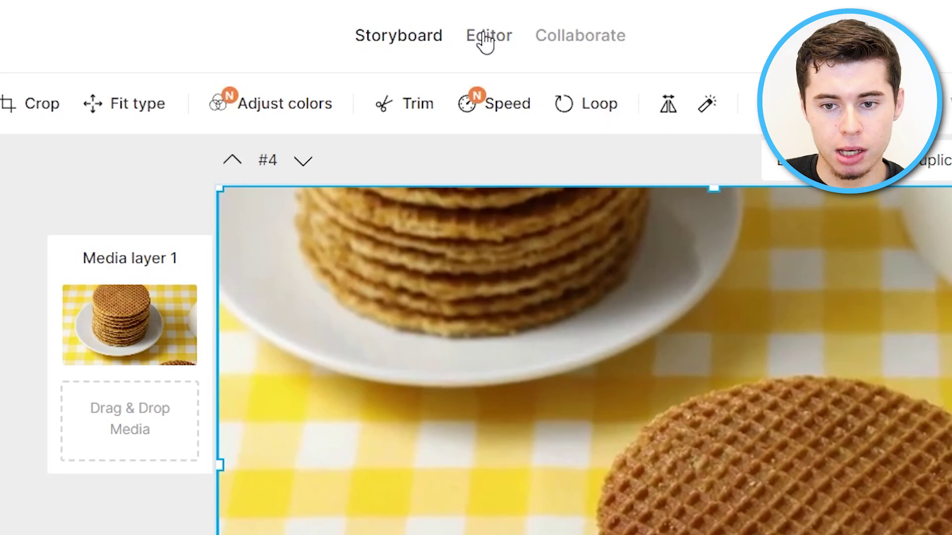
Switch to the timeline editor and lower the volume of the Sky Meditation music track.
click(483, 37)
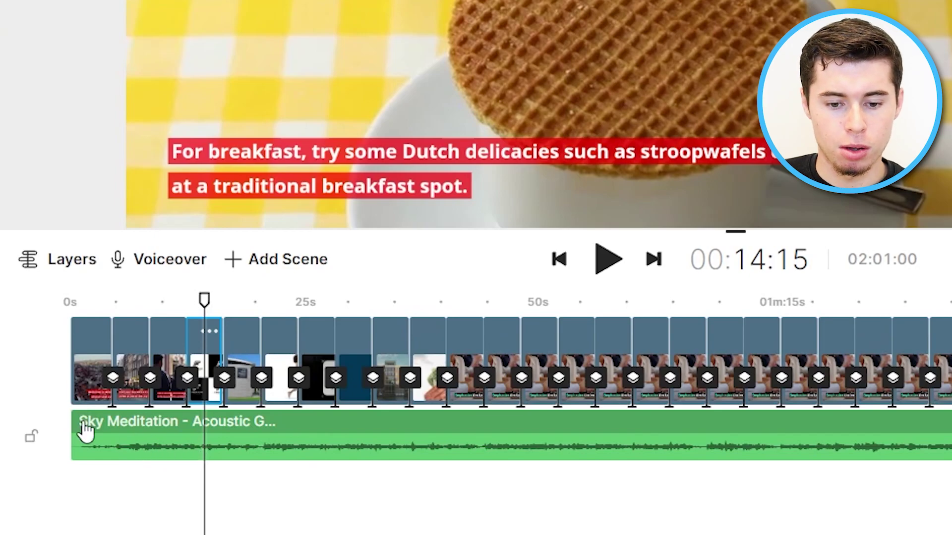
click(143, 436)
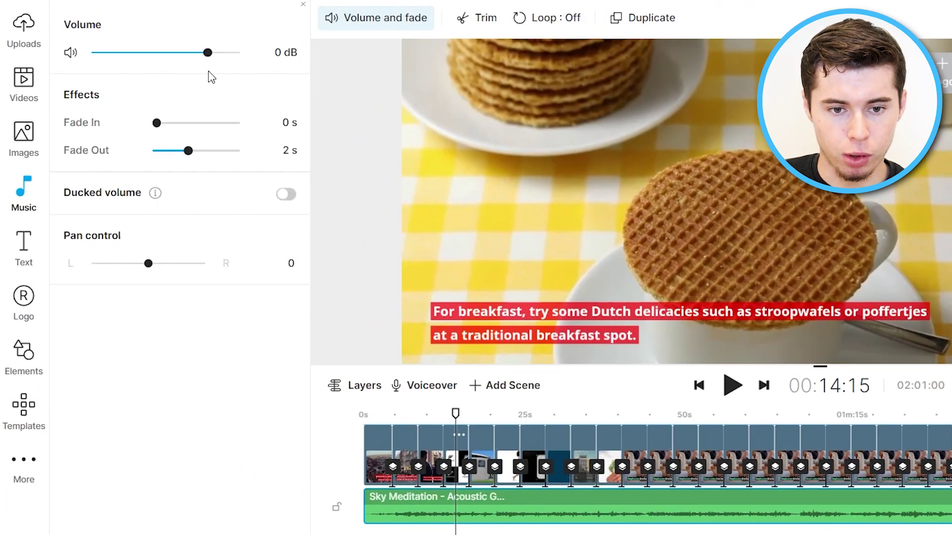
drag(207, 52, 150, 52)
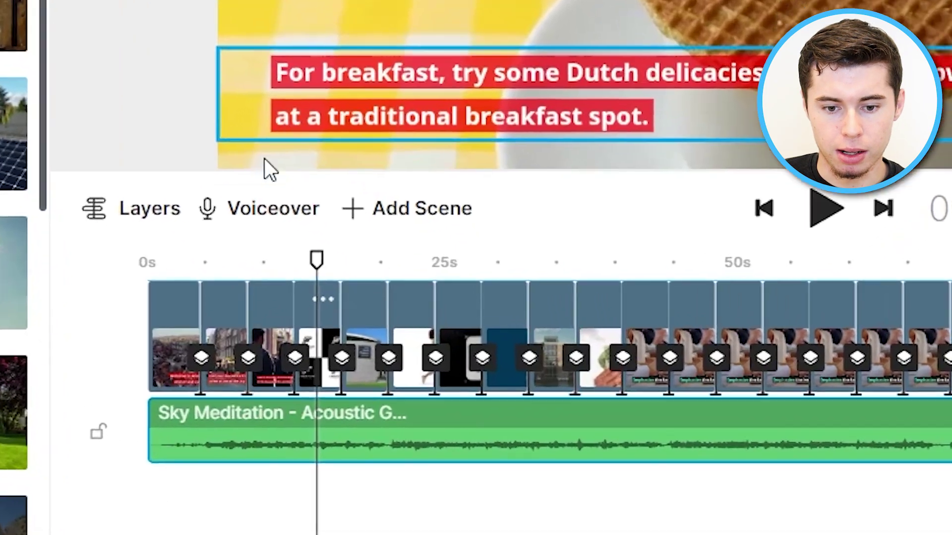
Open automated text to speech for the Dutch breakfast scene and check the type and language options, keeping Realistic (New) and US English.
click(419, 386)
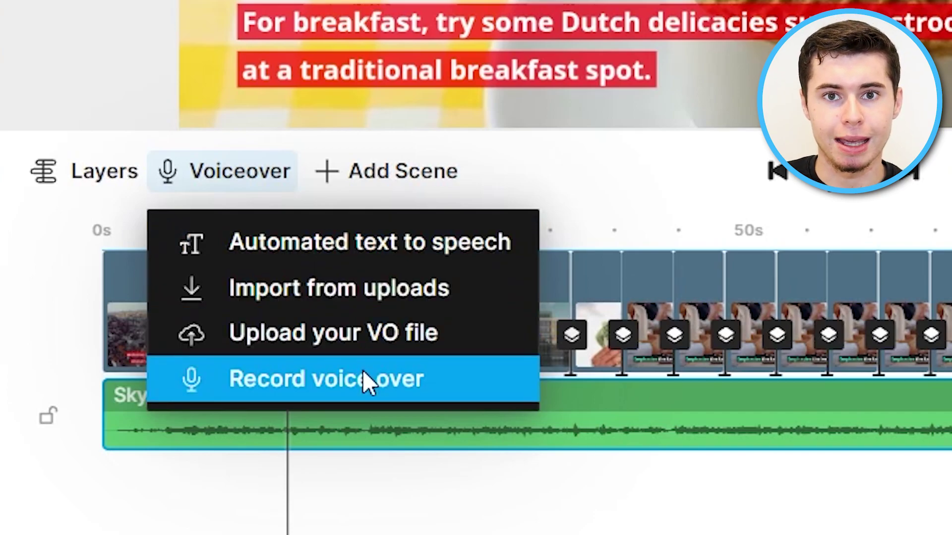
click(430, 267)
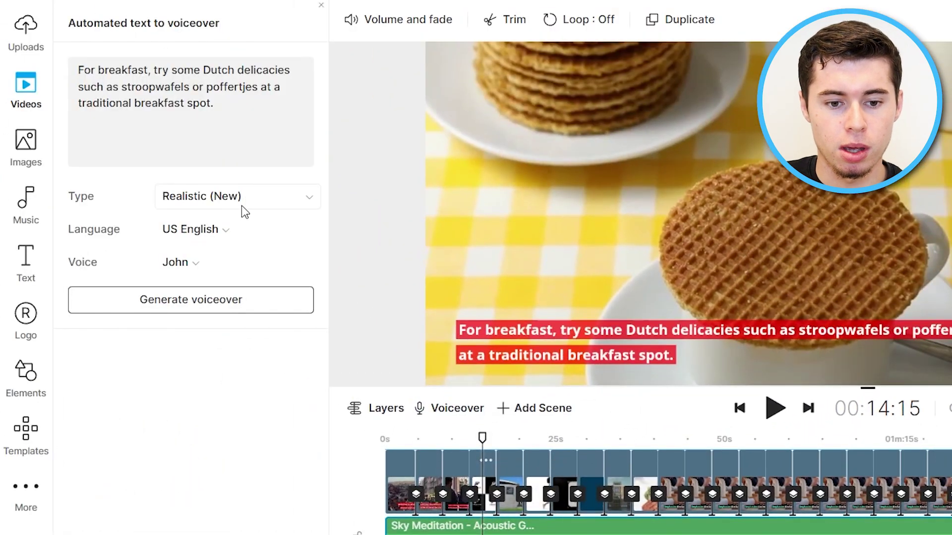
click(234, 196)
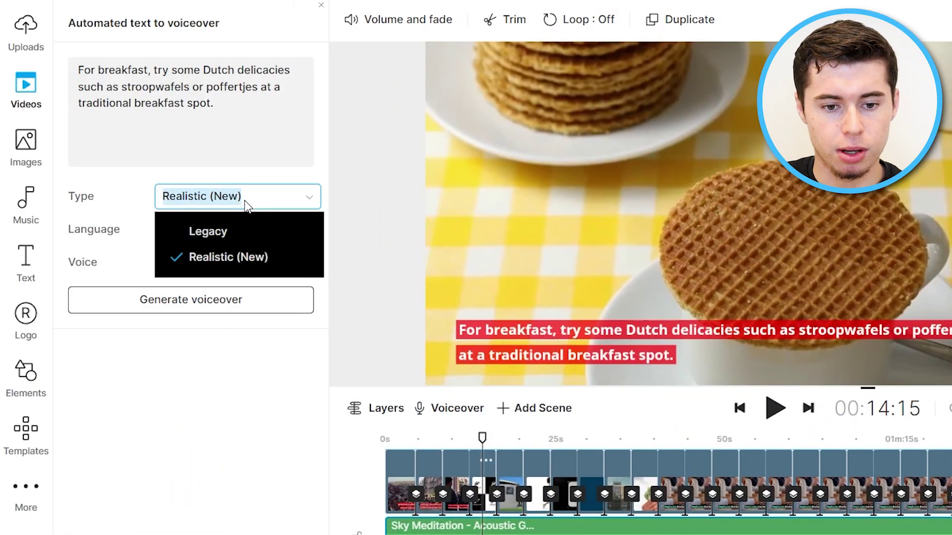
click(232, 367)
click(245, 222)
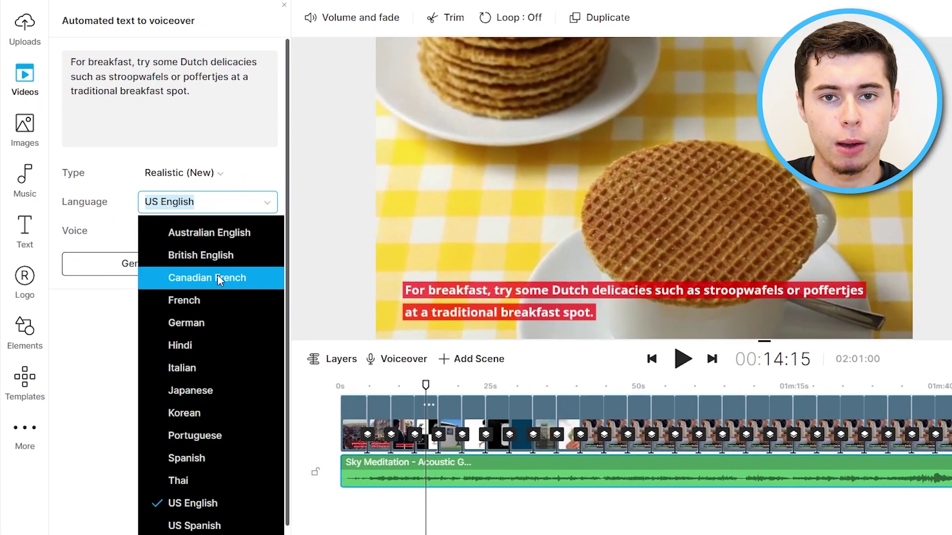
click(120, 315)
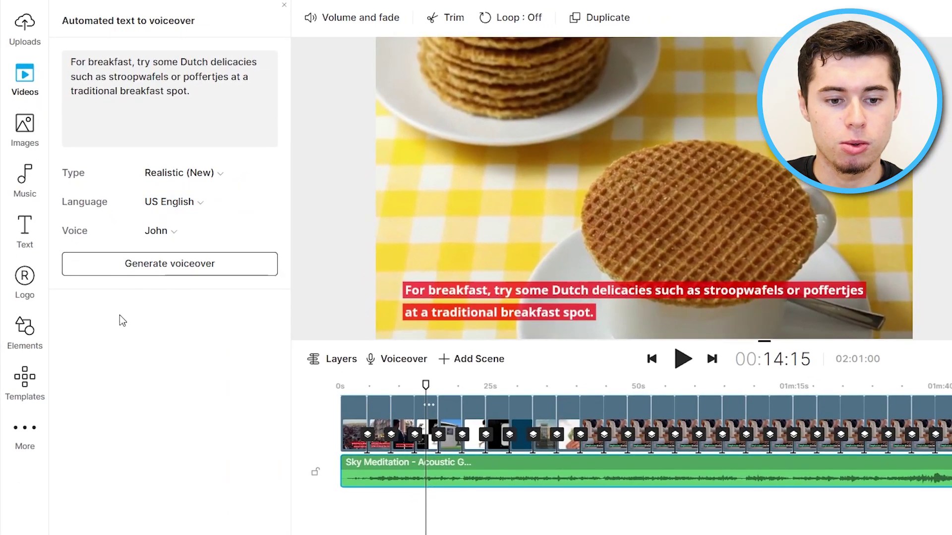
Generate the voiceover with the Maxwell voice and add automated voiceovers to all scenes.
click(188, 234)
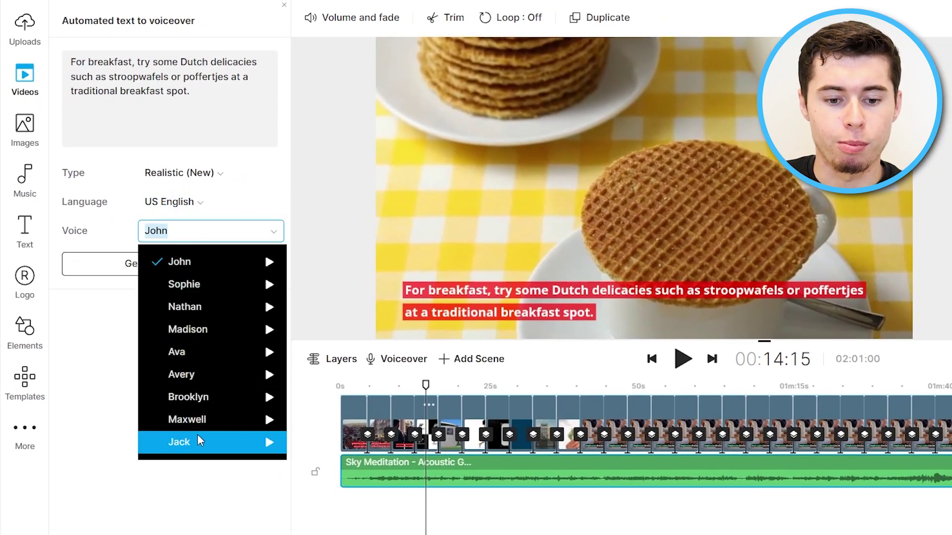
click(196, 419)
click(184, 263)
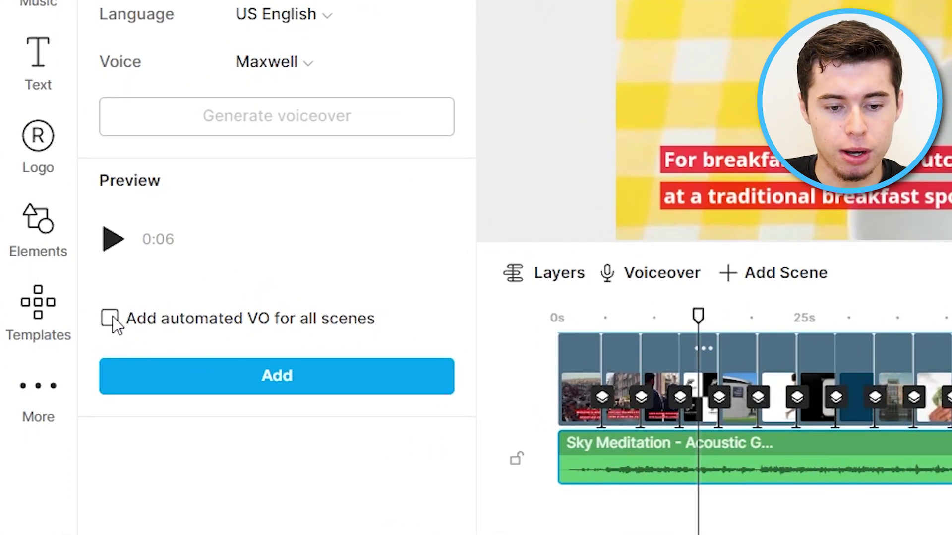
click(111, 320)
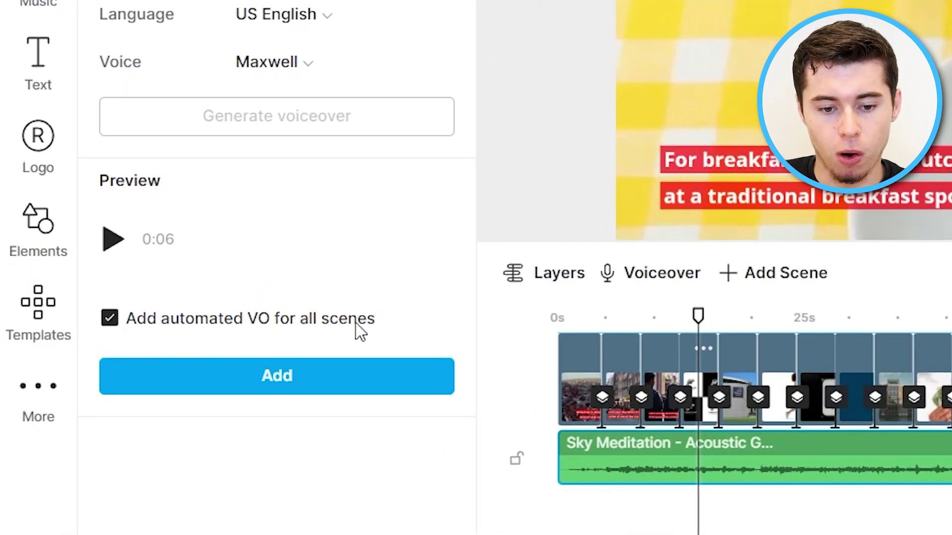
click(324, 375)
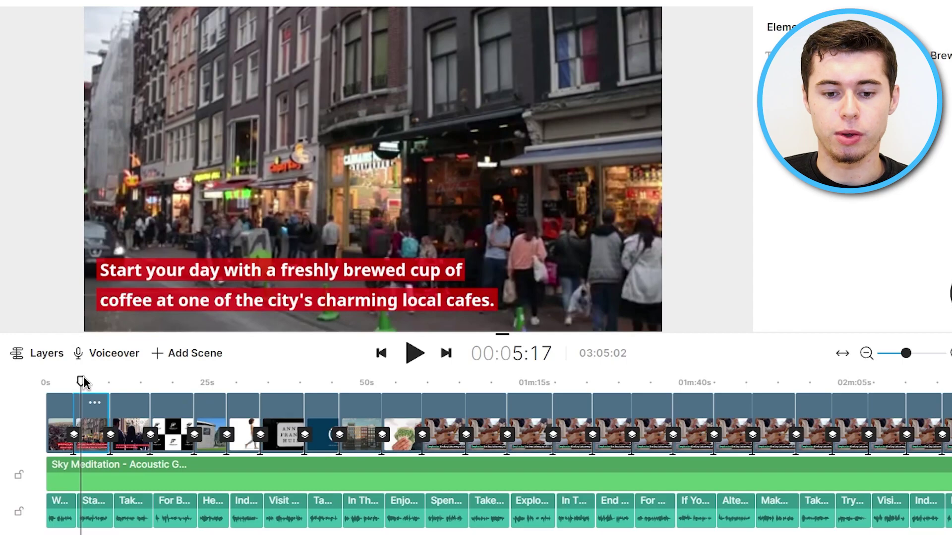
Play the video from the start to preview the voiceover with the scenes, and pause it after the preview.
drag(80, 376, 43, 368)
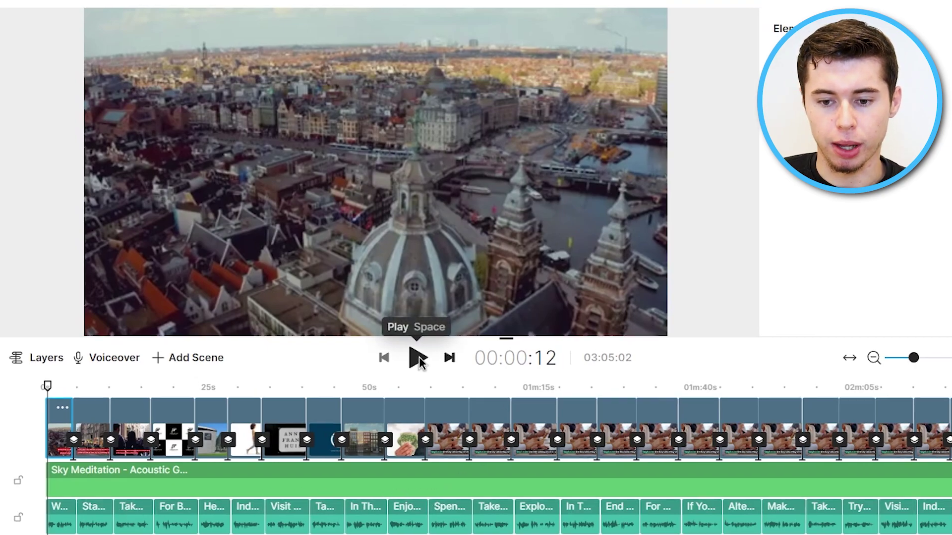
click(415, 354)
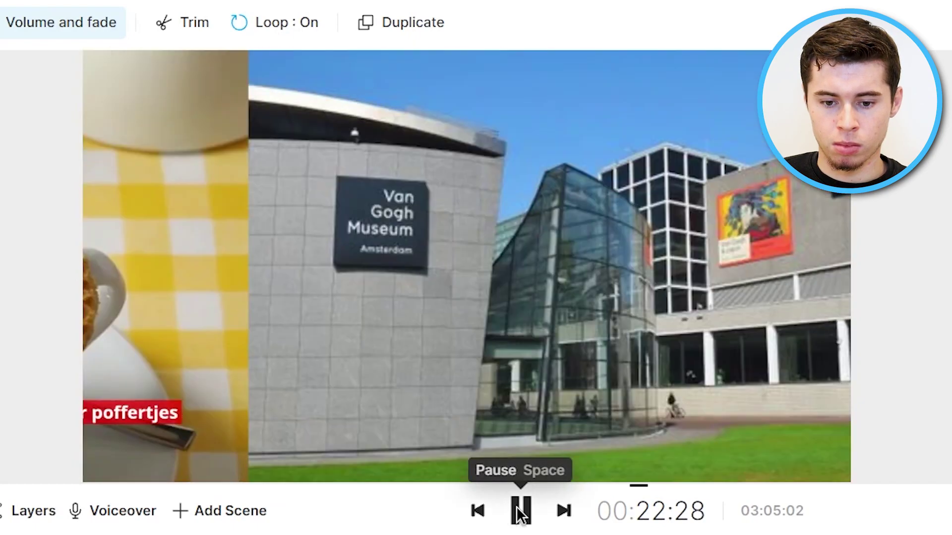
click(518, 511)
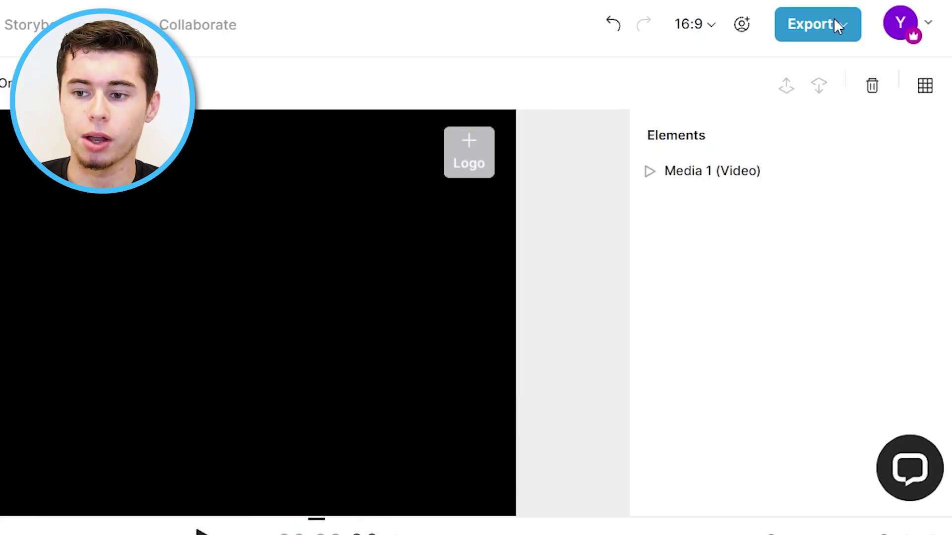
Export the finished video in 1080p quality.
click(833, 20)
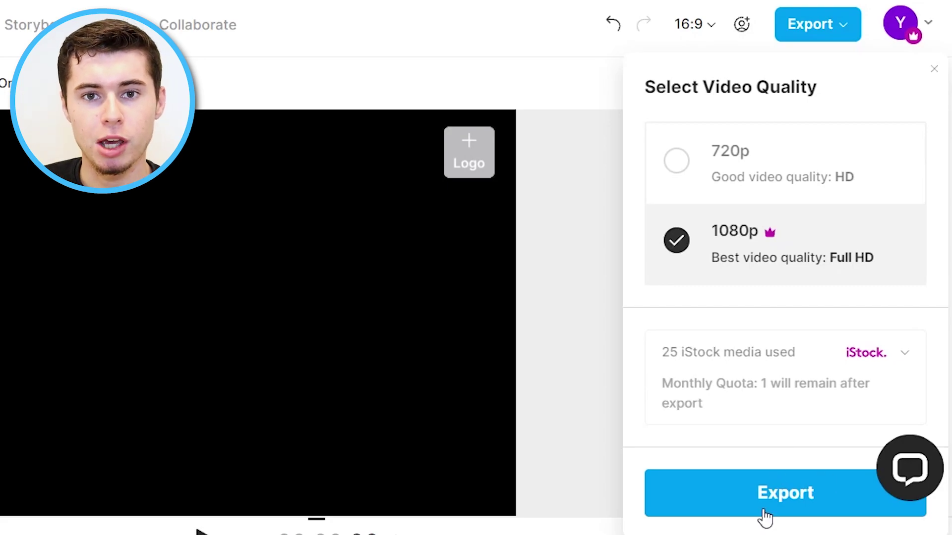
click(796, 491)
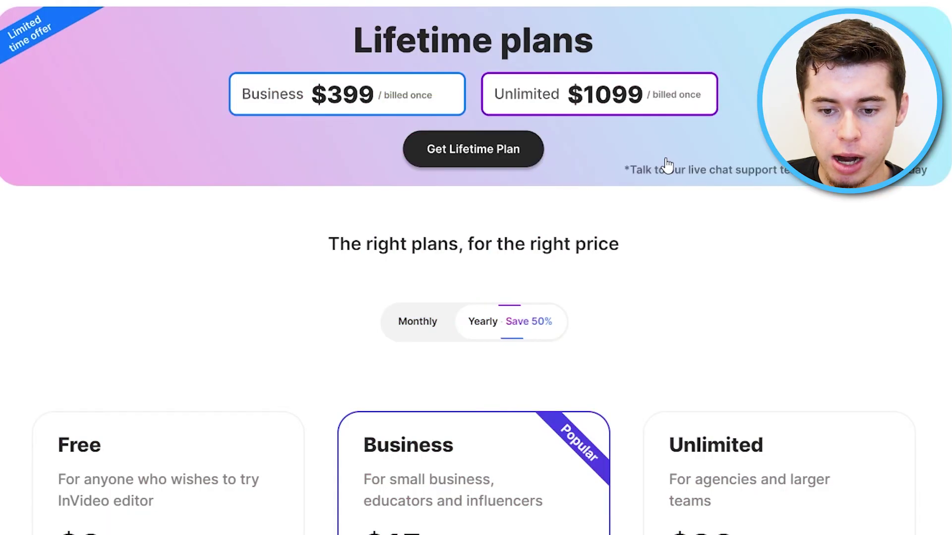
Compare the monthly and yearly prices of the Free, Business and Unlimited plans on the pricing page.
scroll(665, 165, down, 4)
click(386, 203)
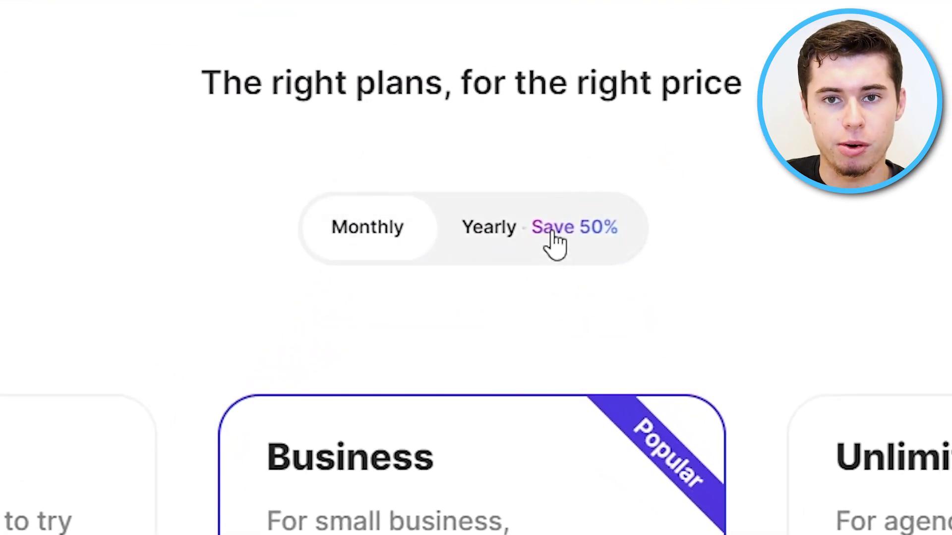
click(556, 243)
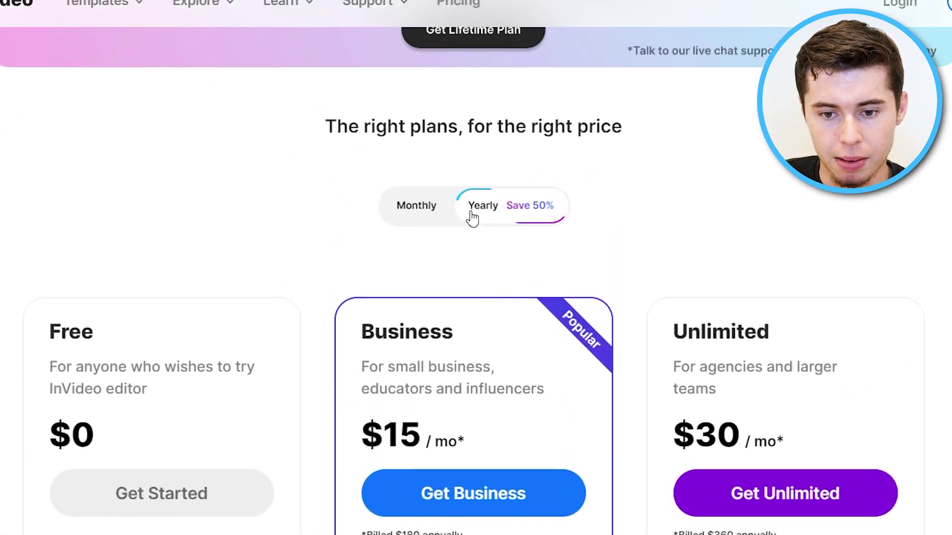
click(429, 28)
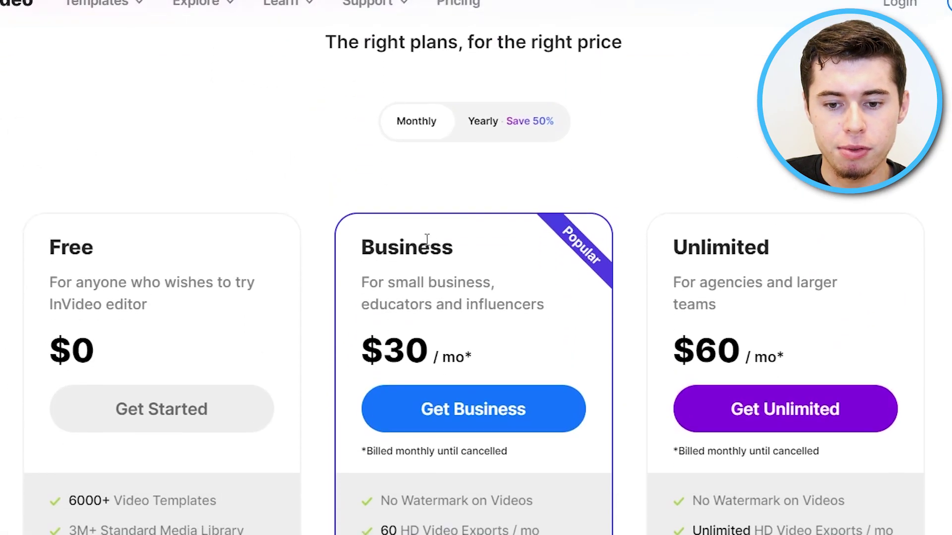
scroll(414, 322, down, 1)
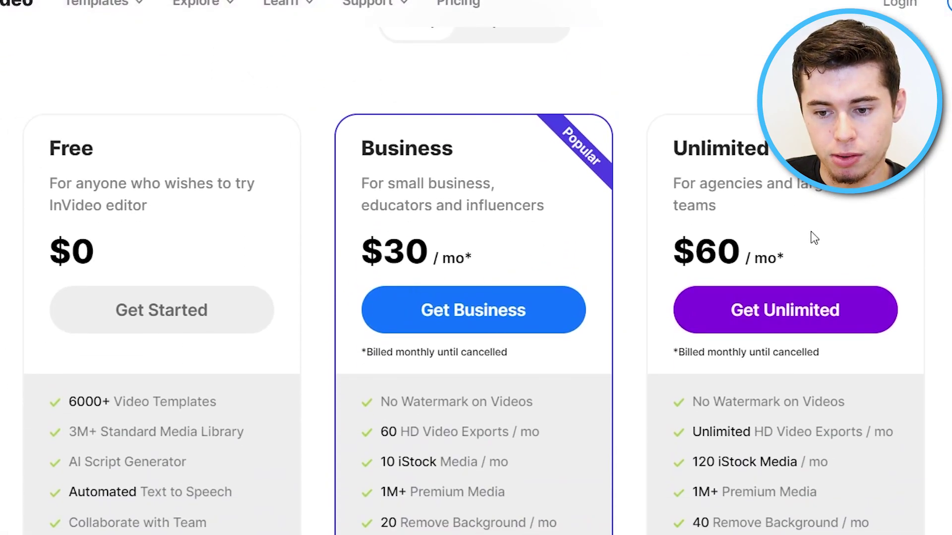
scroll(529, 240, up, 2)
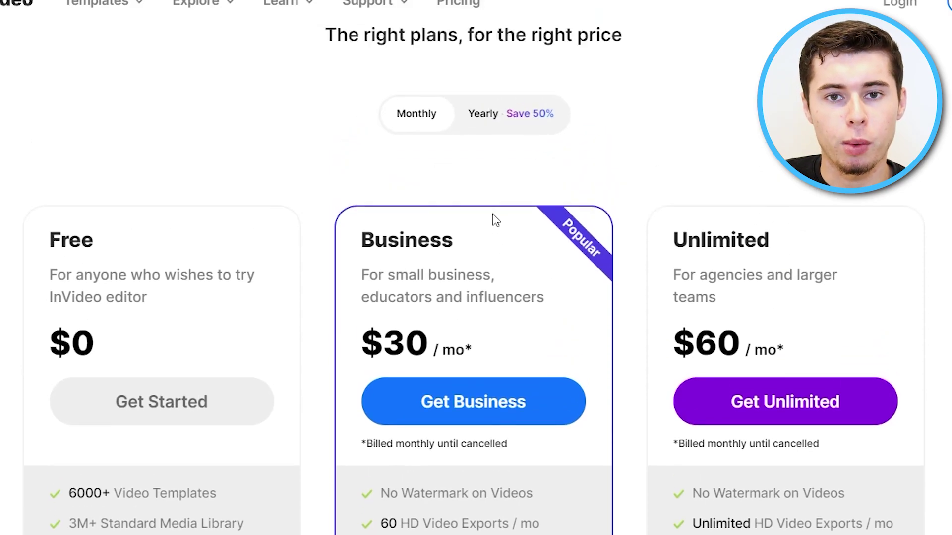
click(503, 130)
scroll(505, 136, down, 2)
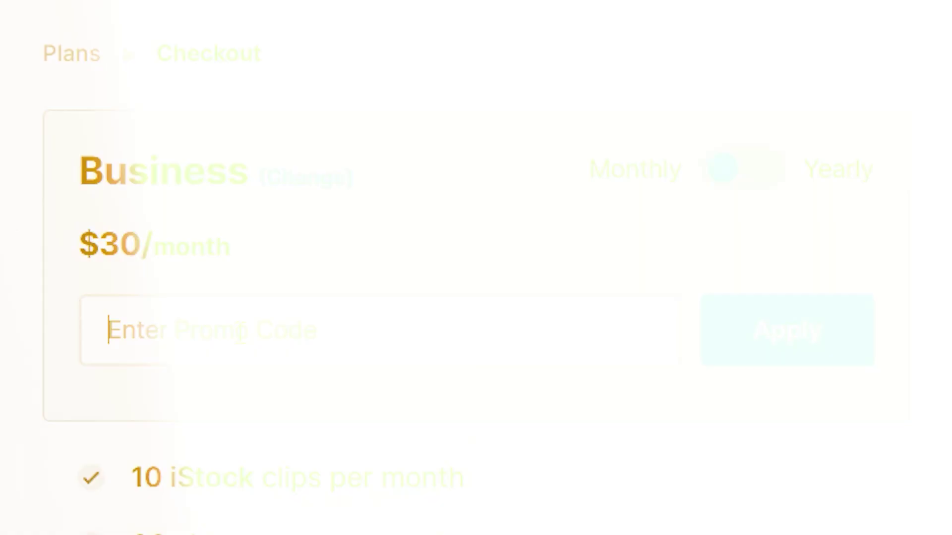
Apply the promo code YVH25 at the monthly Business plan checkout.
text(YVH25)
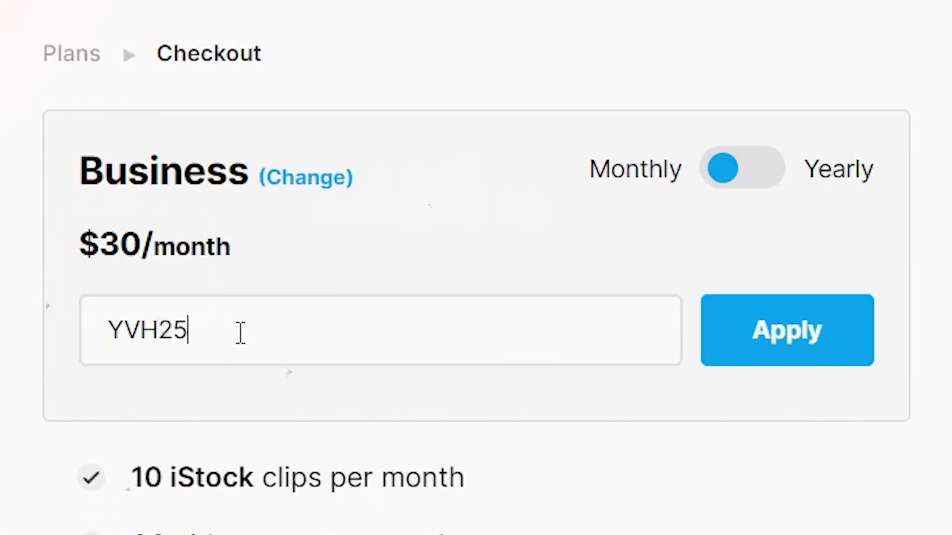
click(809, 344)
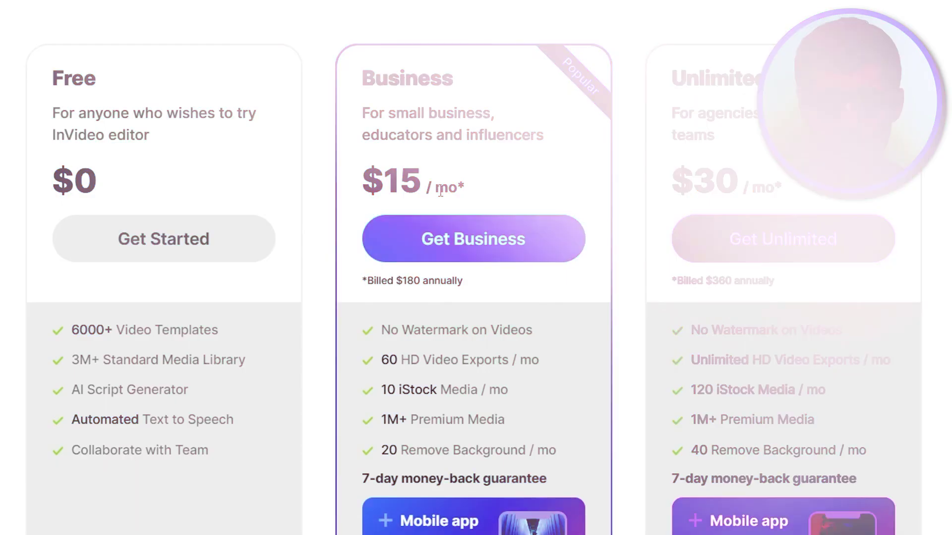
Examine the features included in the Free, Business and Unlimited plans under yearly billing.
scroll(425, 179, down, 2)
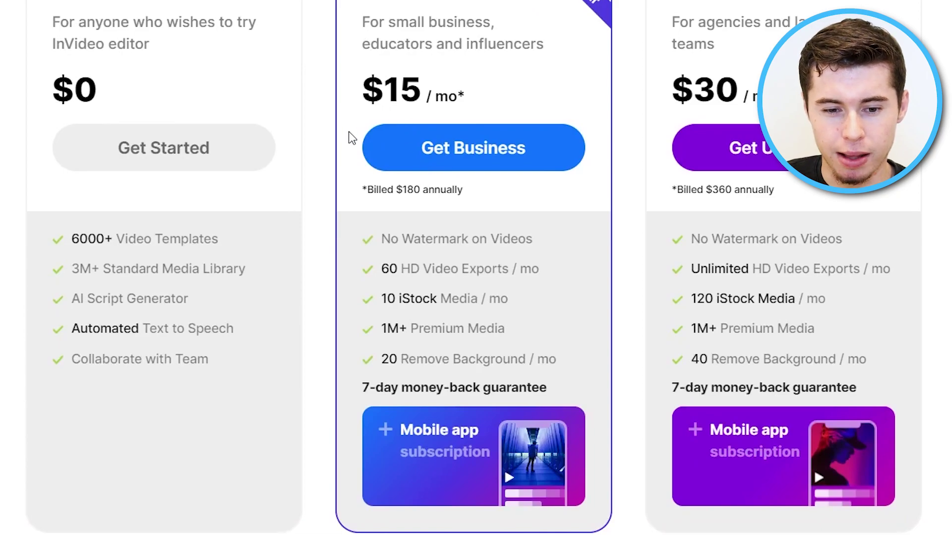
scroll(350, 132, up, 2)
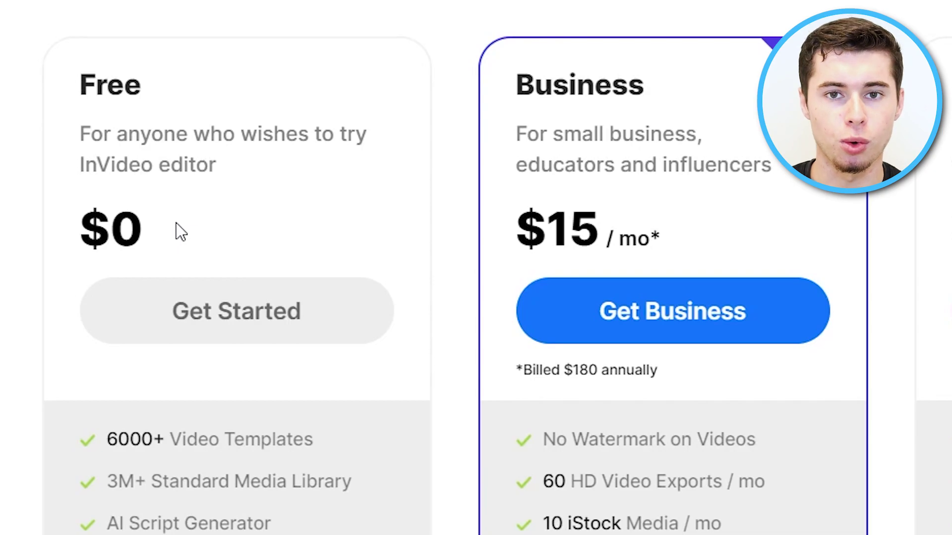
scroll(546, 278, down, 2)
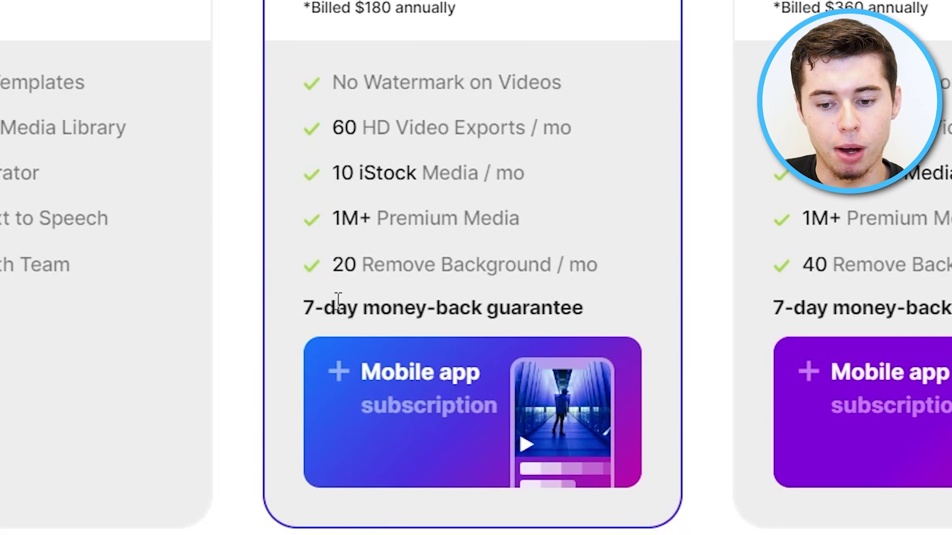
scroll(438, 308, down, 3)
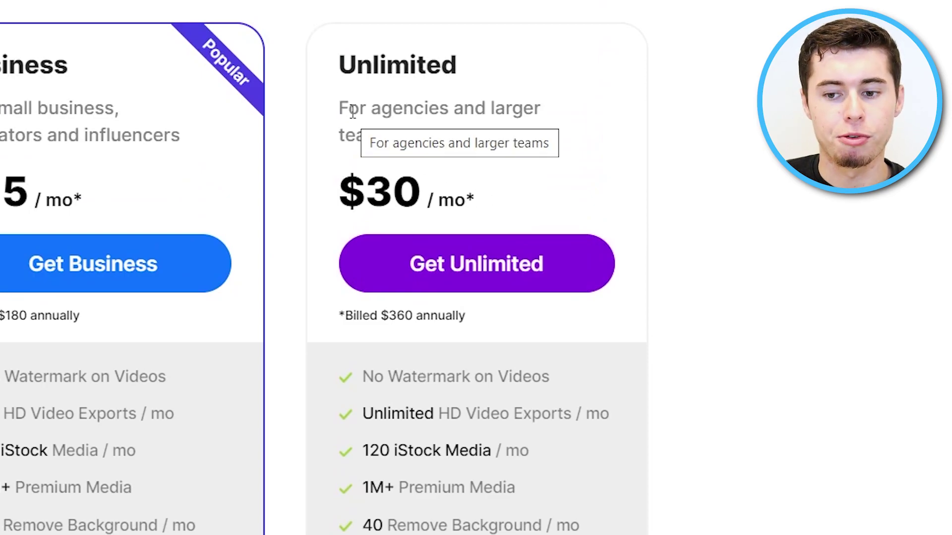
scroll(374, 308, down, 3)
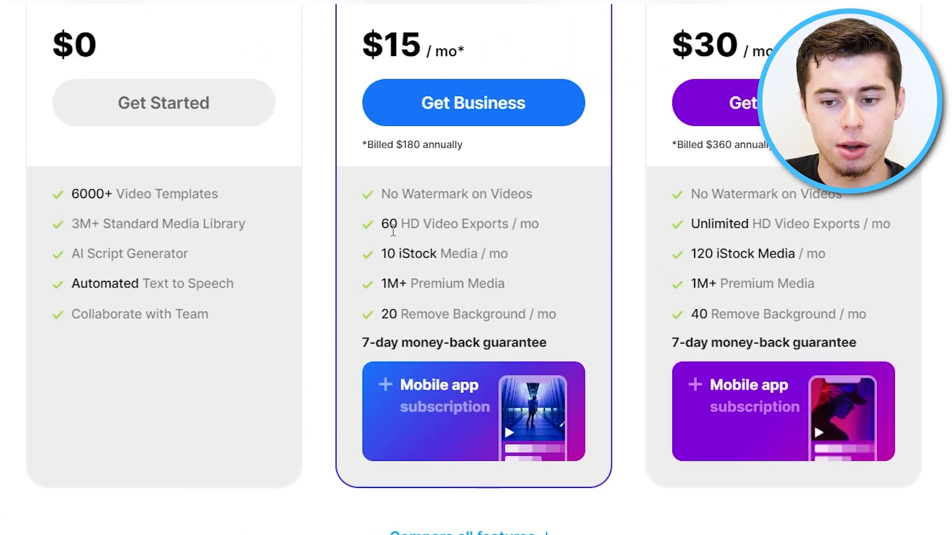
scroll(866, 206, up, 3)
scroll(761, 297, down, 2)
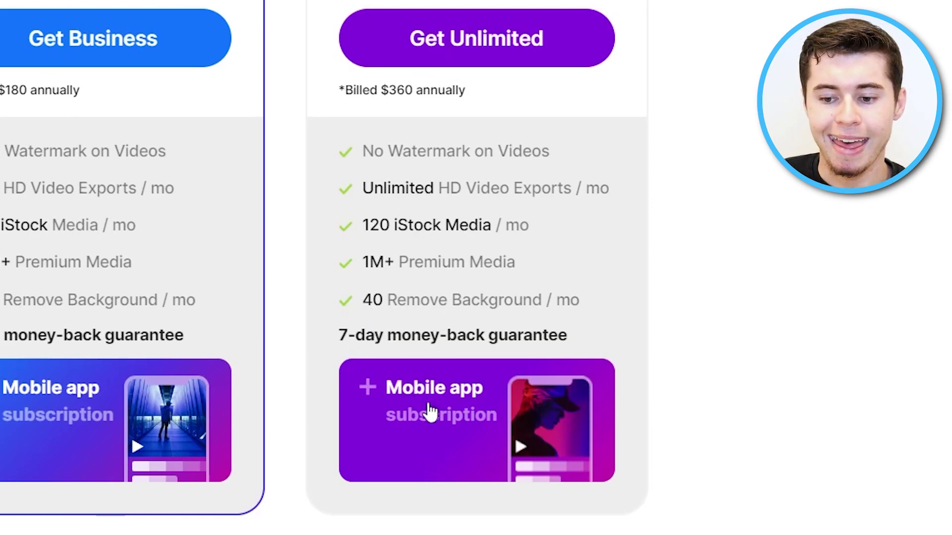
scroll(468, 404, up, 4)
scroll(296, 136, down, 4)
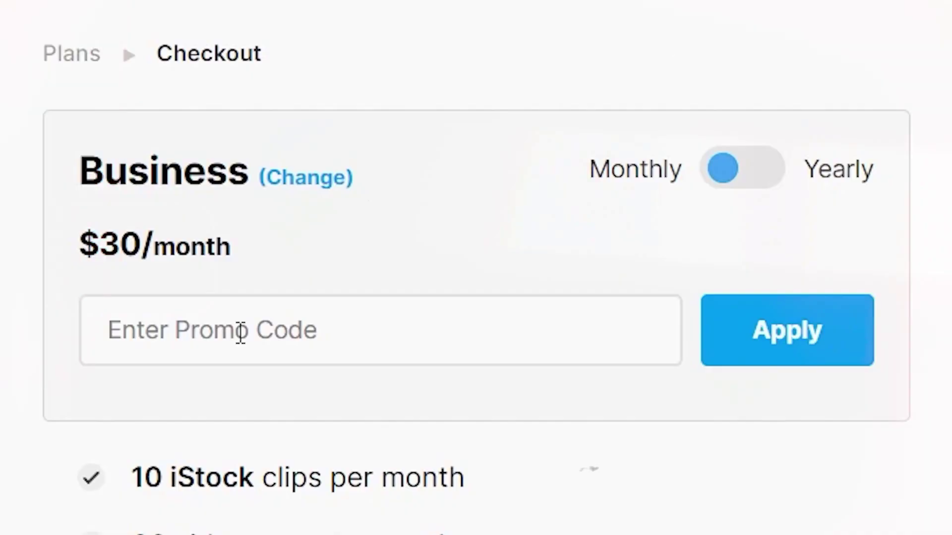
Apply the promo code YVH25 to the Business plan with monthly billing and highlight the applied coupon.
text(YVH25)
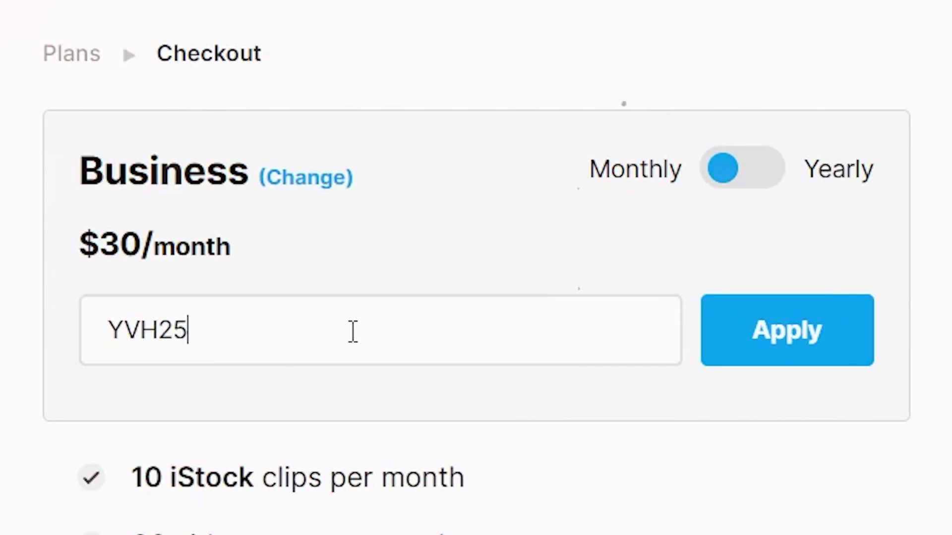
click(803, 347)
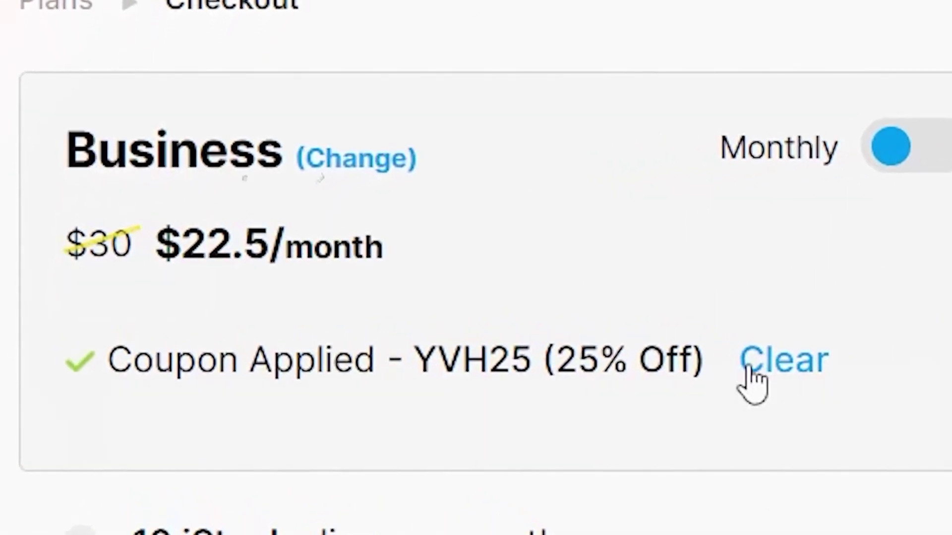
drag(585, 347, 512, 345)
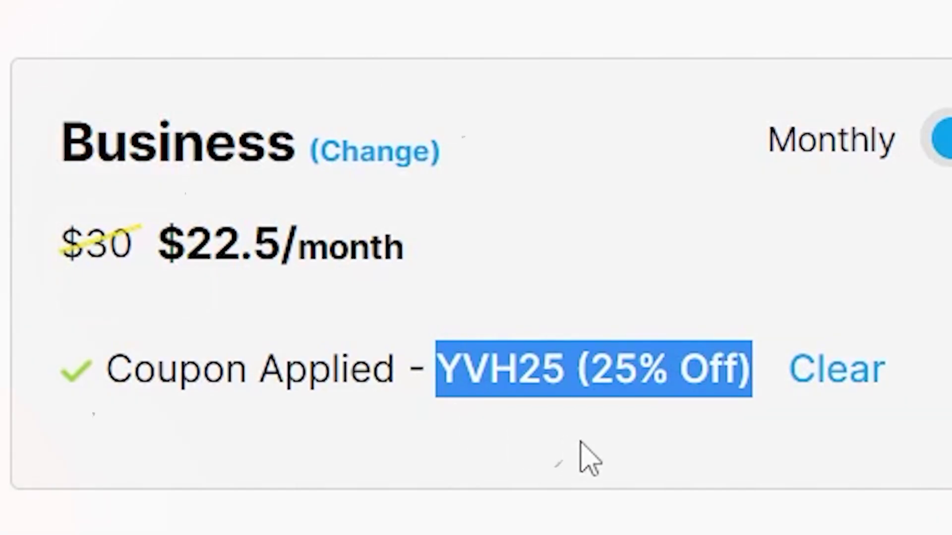